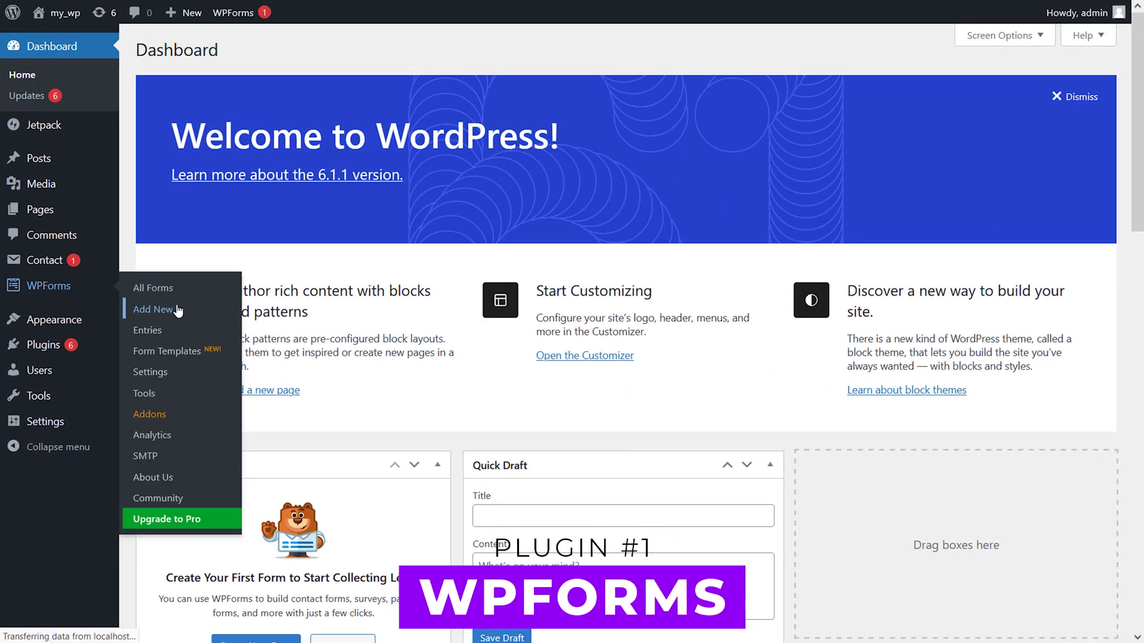
# - Start a new WPForms Blank Form and add a Single Line Text field labelled Name
pyautogui.click(179, 310)
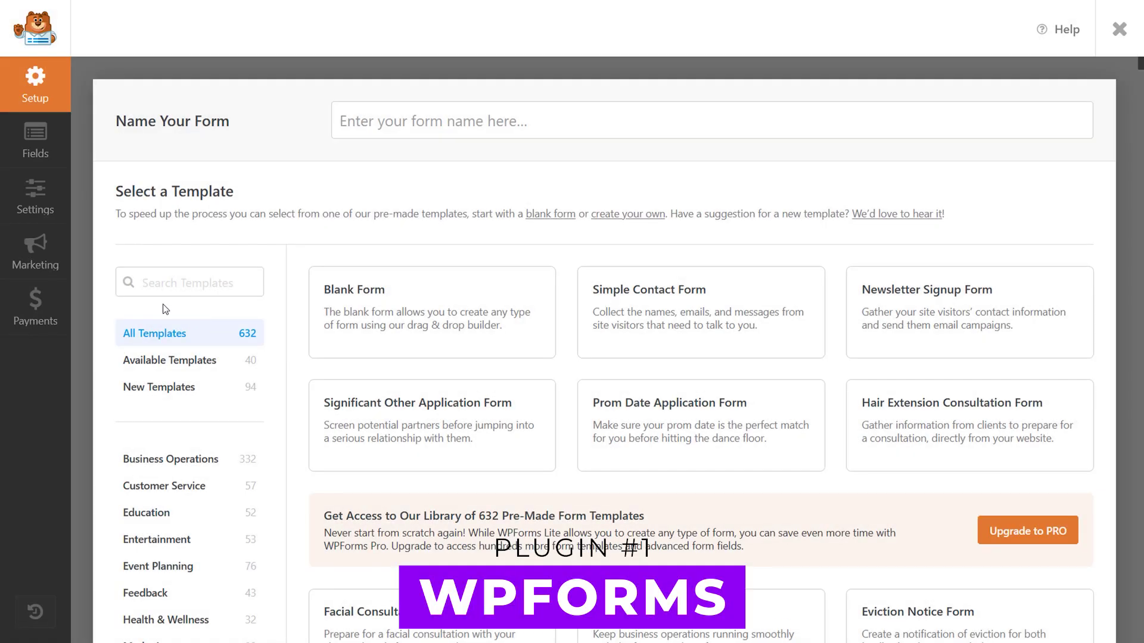
pyautogui.moveTo(431, 311)
pyautogui.click(355, 332)
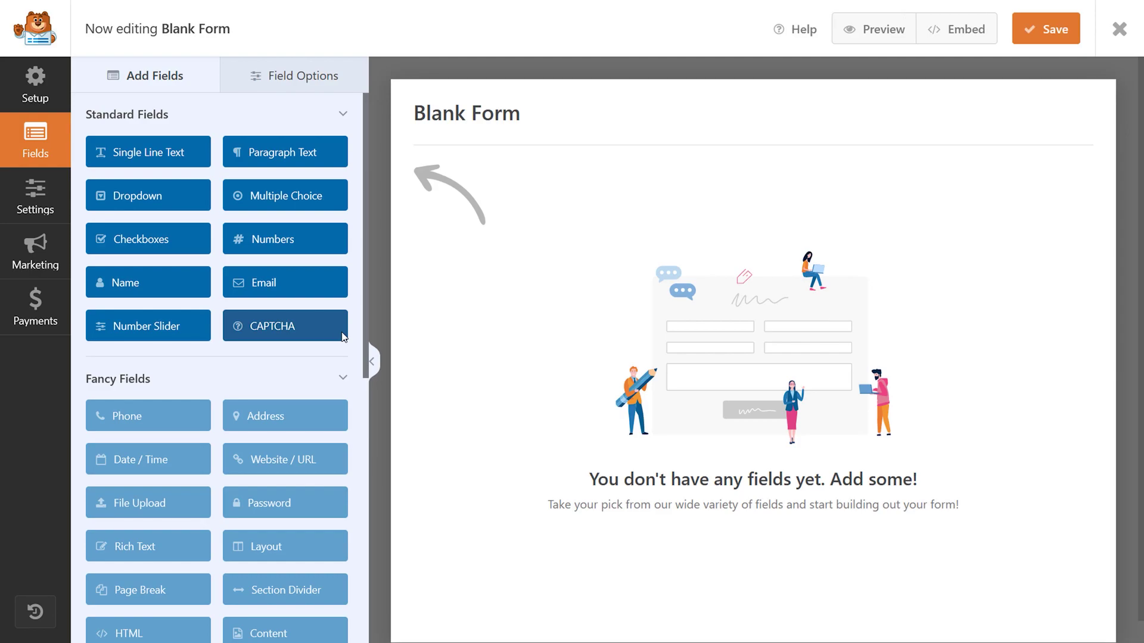
pyautogui.click(166, 150)
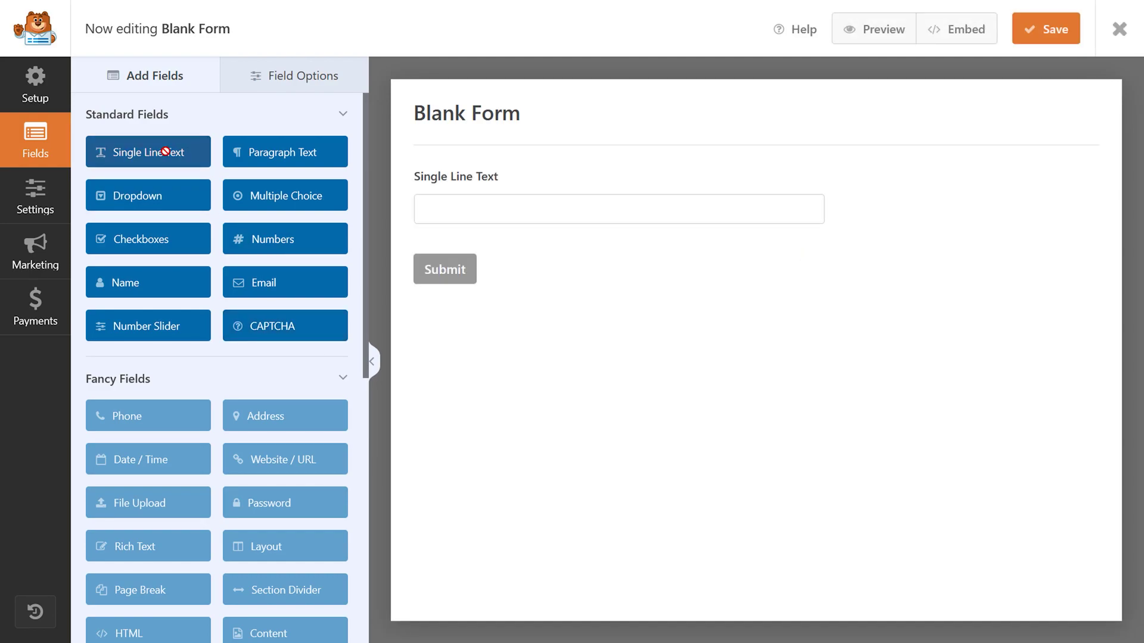
pyautogui.click(420, 179)
pyautogui.tripleClick(245, 196)
pyautogui.write('Name')
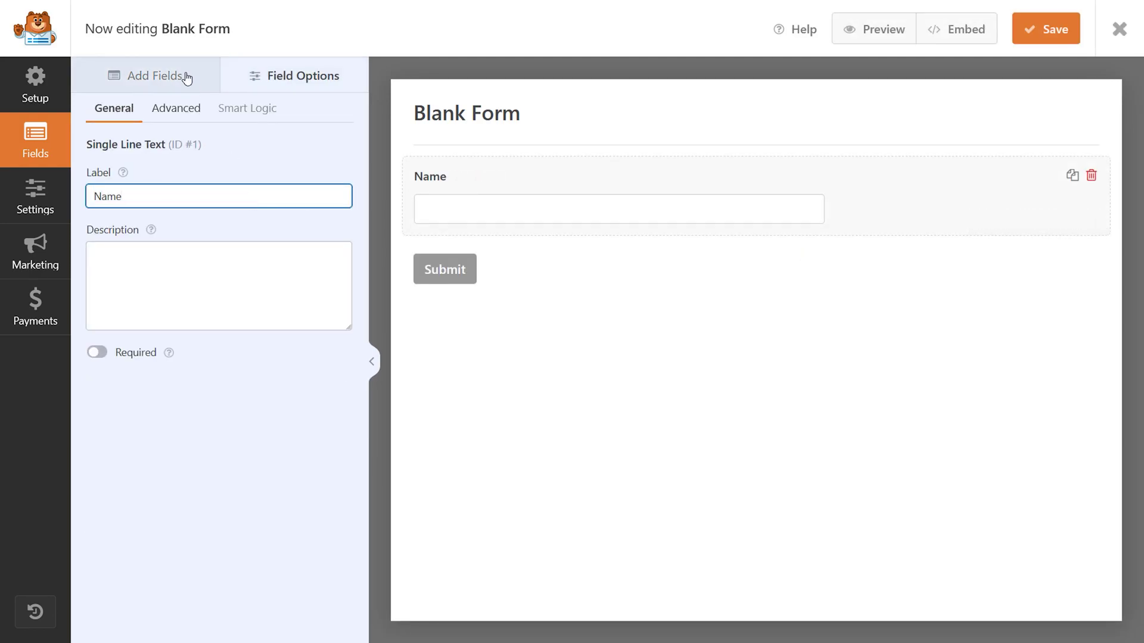
# - Add a Dropdown field with its three default choices and view its settings
pyautogui.click(188, 79)
pyautogui.click(178, 192)
pyautogui.click(626, 286)
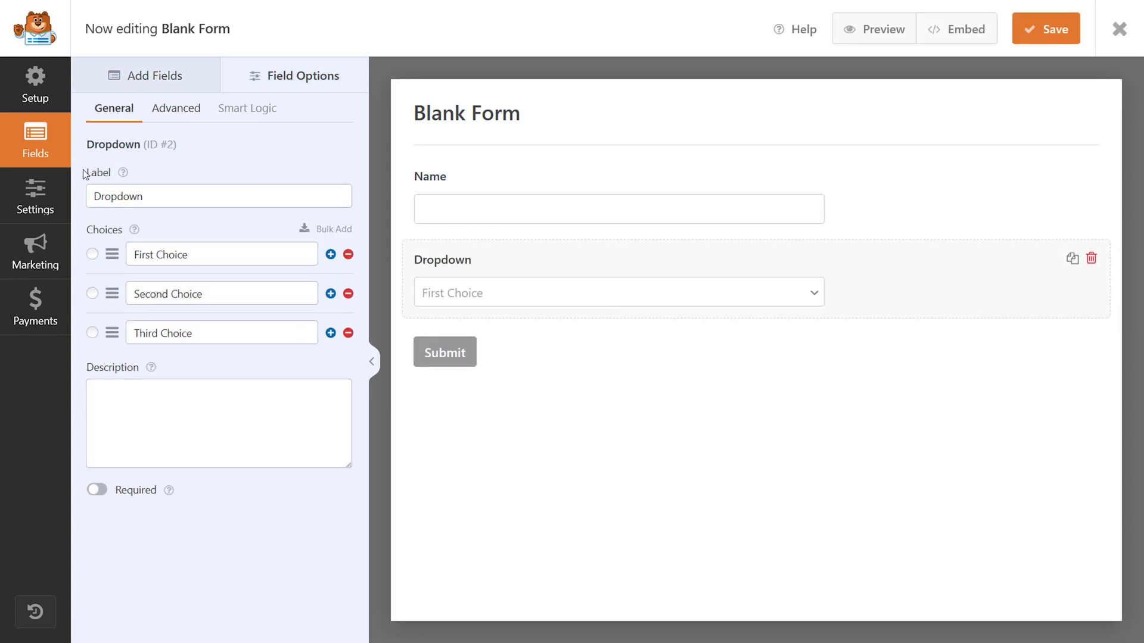
# - Save the form, browse Settings, Marketing and Payments, then open Blank Form from All Forms
pyautogui.click(35, 197)
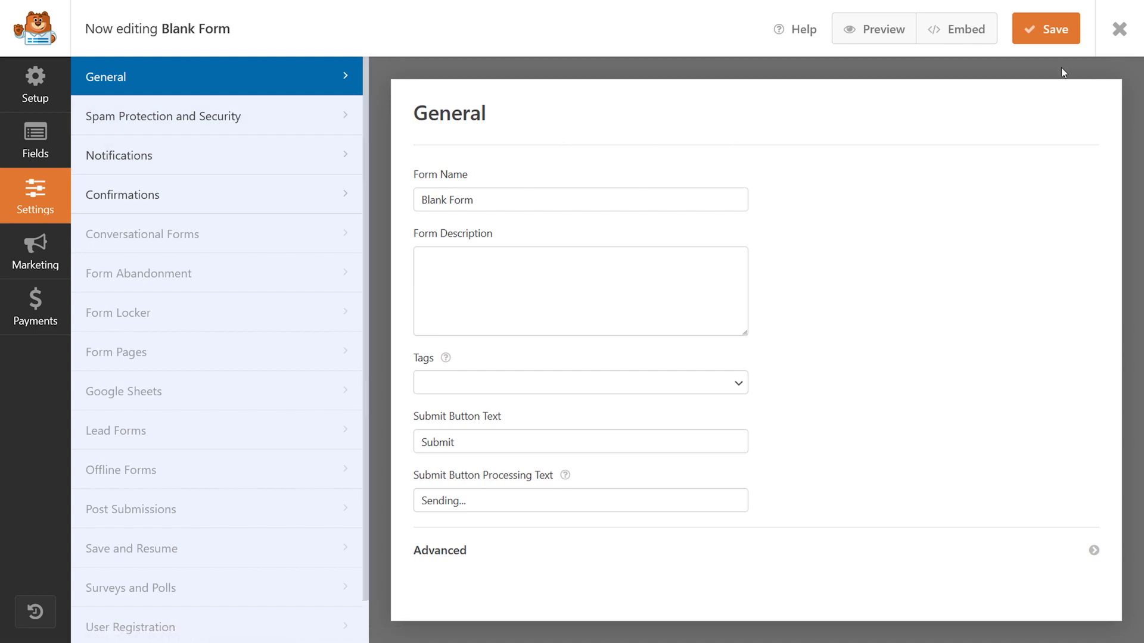
pyautogui.click(1054, 45)
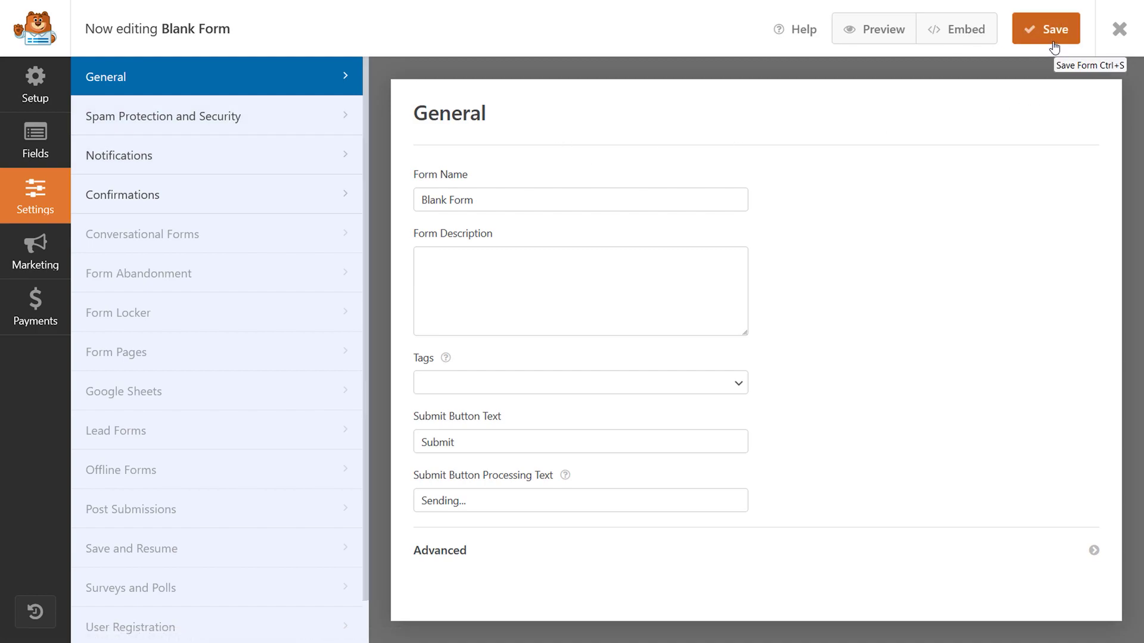
pyautogui.click(35, 252)
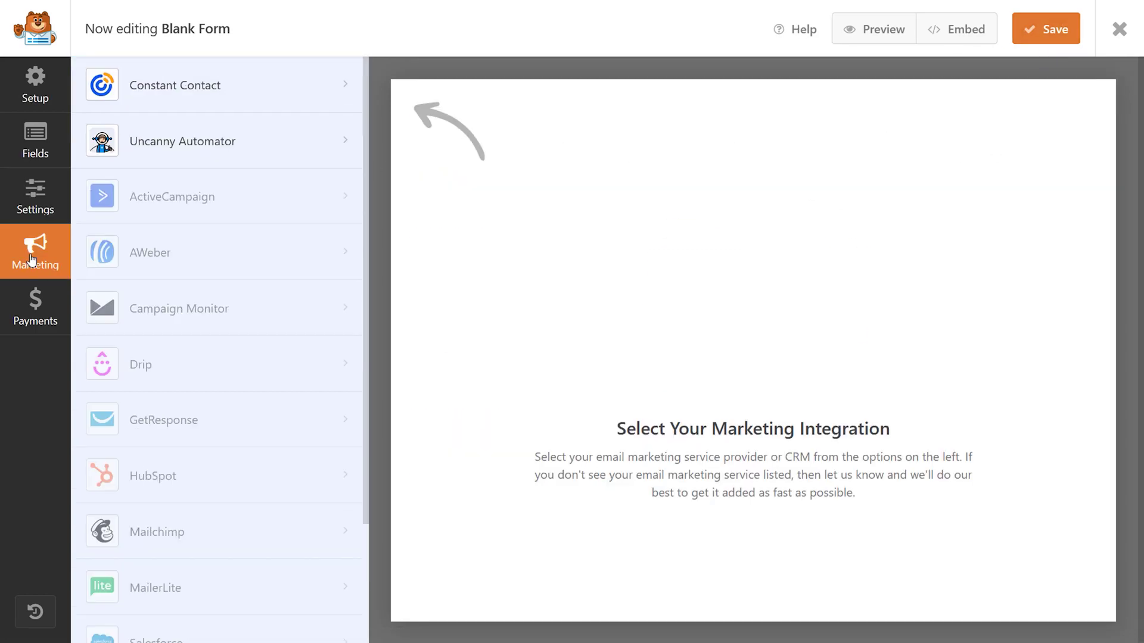
pyautogui.click(34, 309)
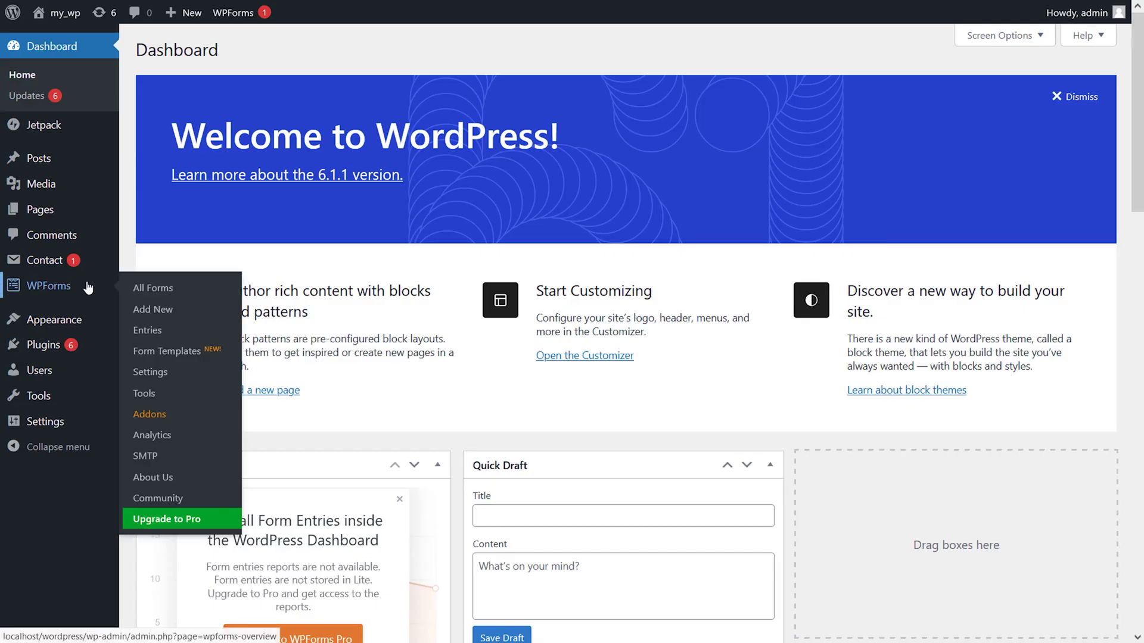
pyautogui.click(154, 288)
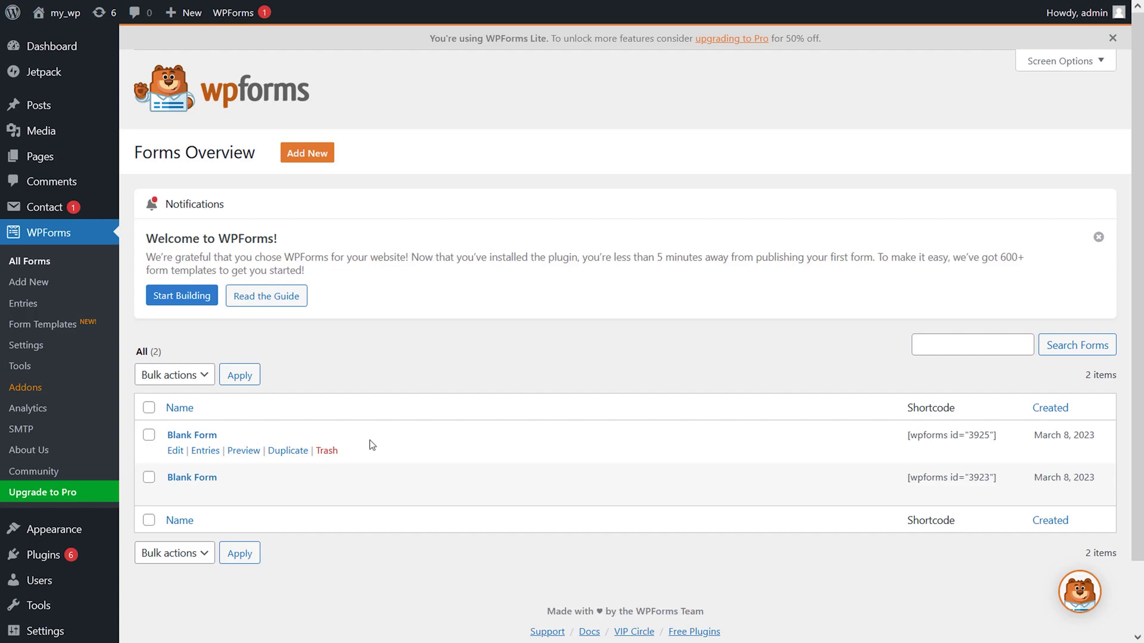
pyautogui.click(243, 450)
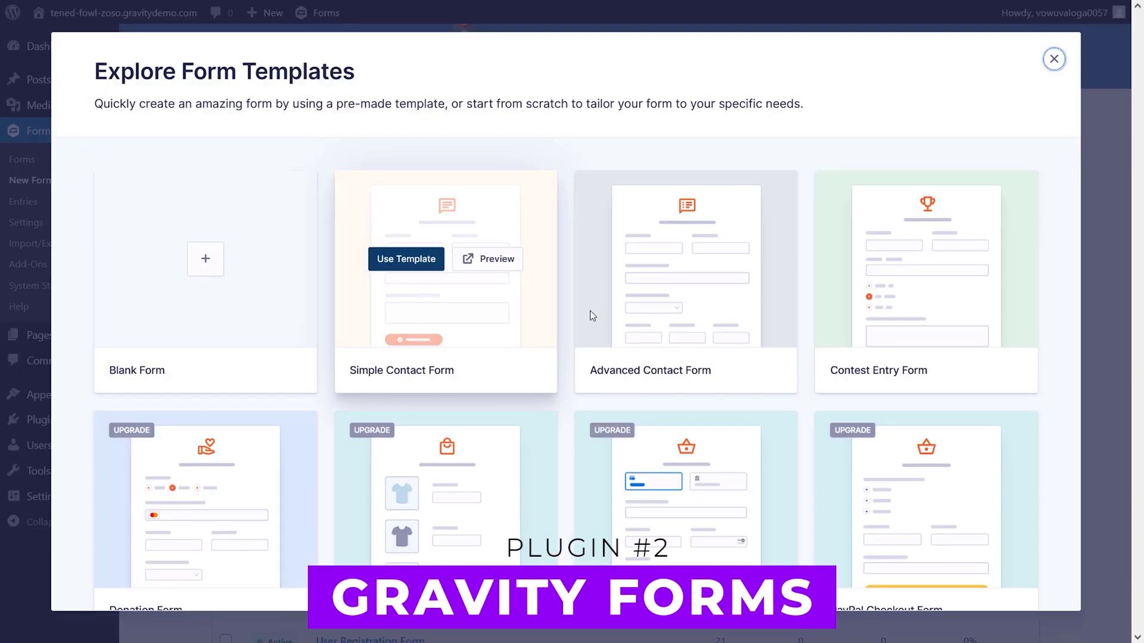
# - Create a Gravity Forms blank form titled login with a username text field
pyautogui.click(204, 258)
pyautogui.click(564, 247)
pyautogui.write('login')
pyautogui.click(564, 345)
pyautogui.write('login')
pyautogui.click(987, 570)
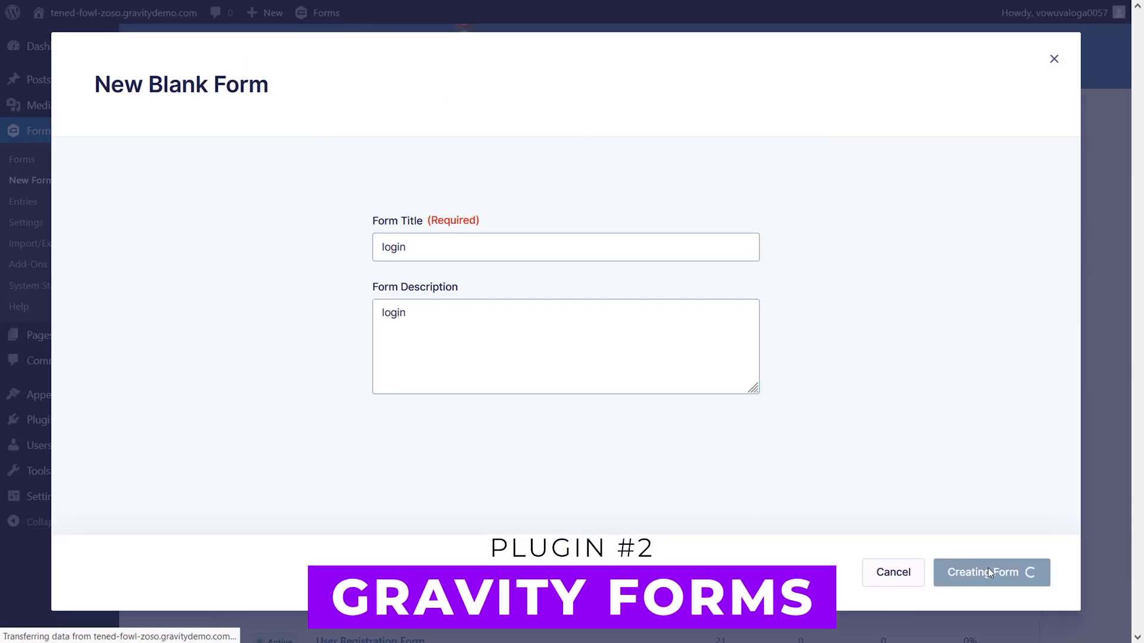
pyautogui.click(929, 323)
pyautogui.tripleClick(1006, 325)
pyautogui.write('username')
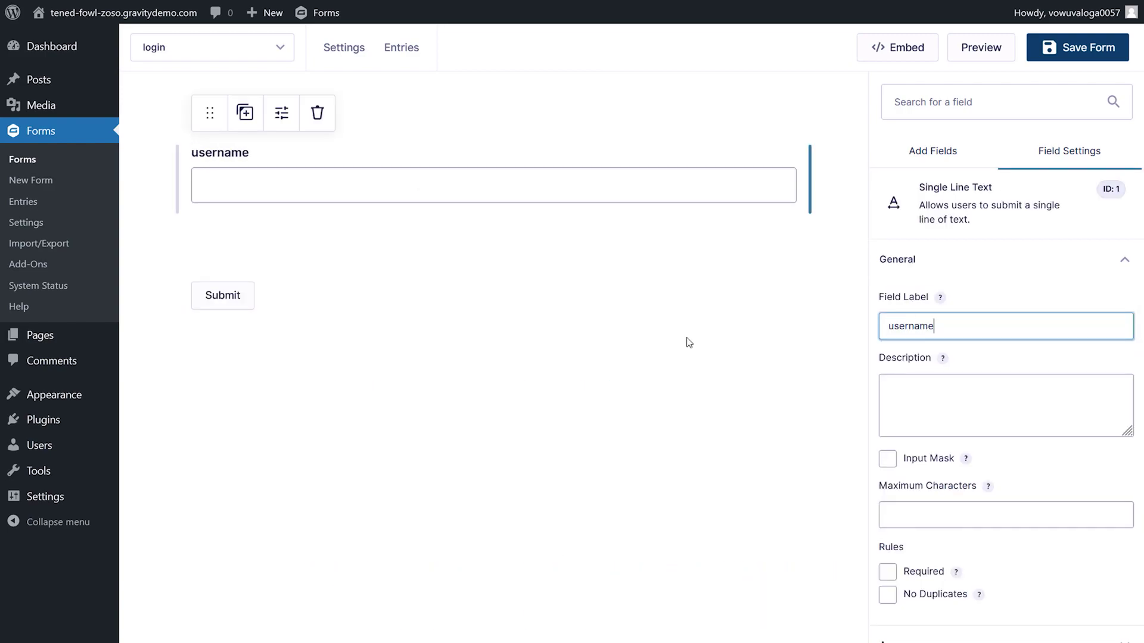
pyautogui.click(932, 150)
pyautogui.scroll(-1, 1008, 490)
pyautogui.scroll(1, 1008, 490)
# - Add a status Drop Down field with the choices admin and user
pyautogui.click(1090, 335)
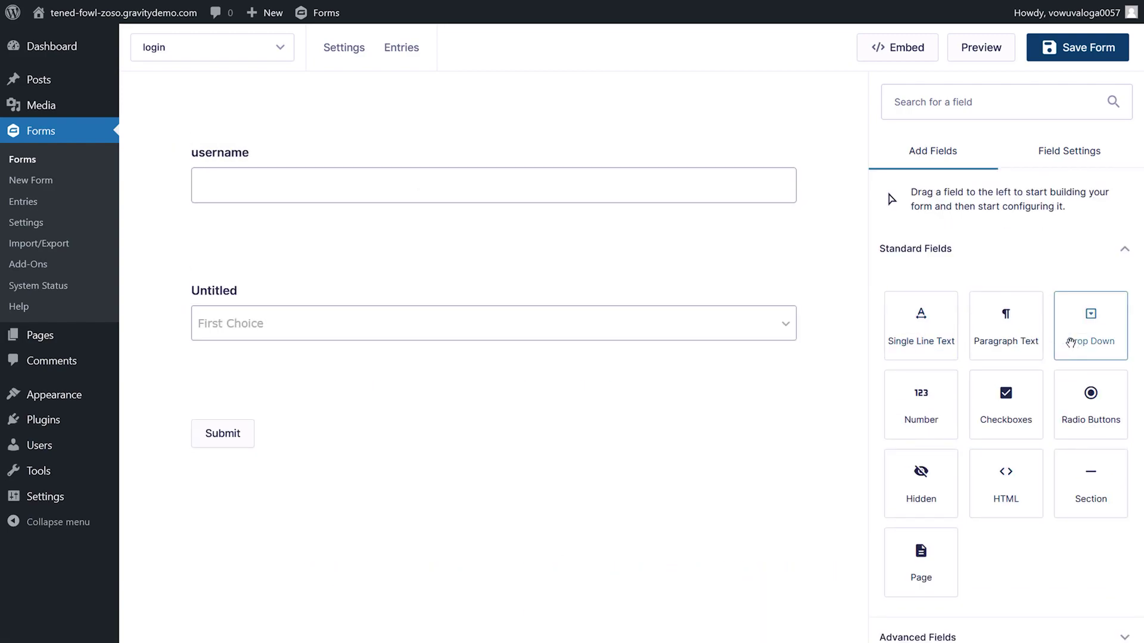
pyautogui.click(536, 324)
pyautogui.scroll(-1, 1007, 402)
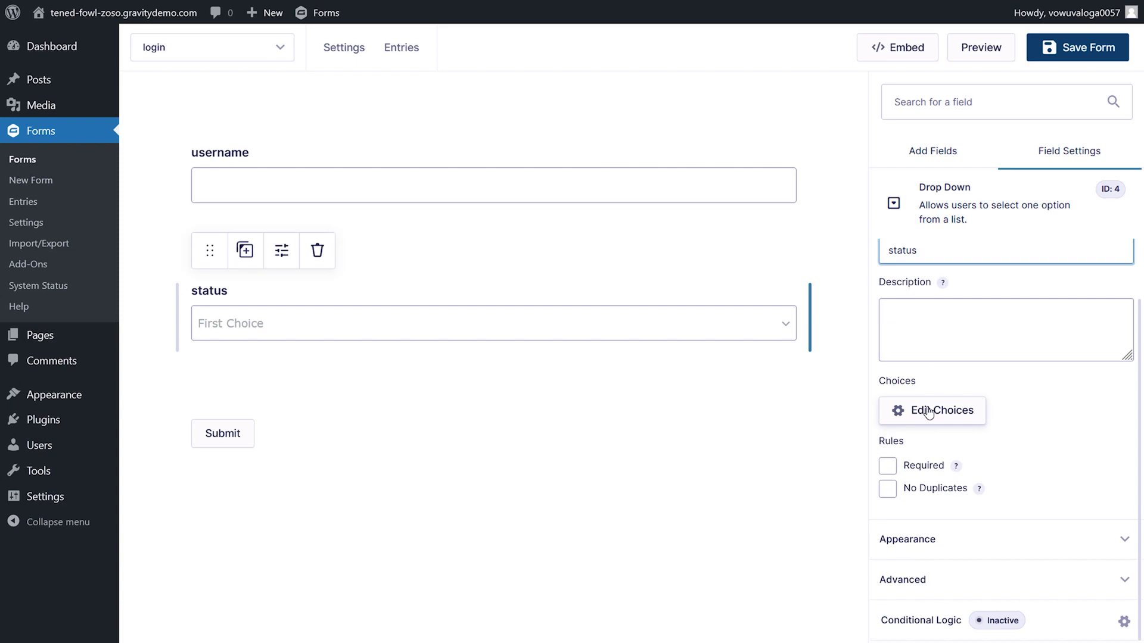
pyautogui.click(932, 409)
pyautogui.tripleClick(614, 203)
pyautogui.write('admin')
pyautogui.tripleClick(690, 236)
pyautogui.write('user')
pyautogui.tripleClick(633, 270)
pyautogui.press('BackSpace')
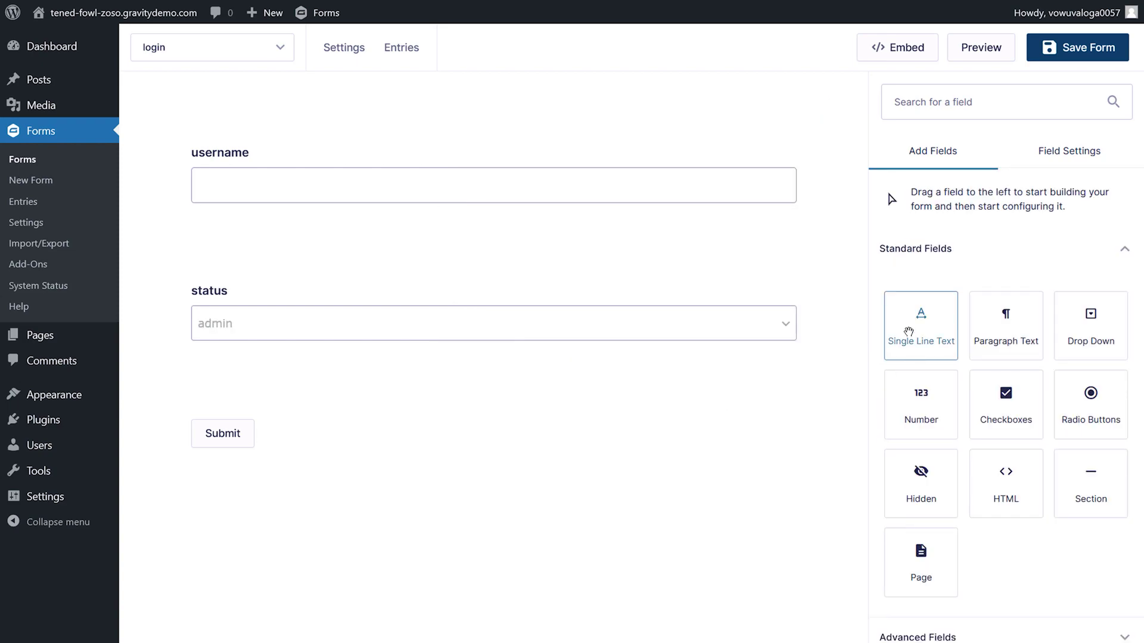
# - Add a password text field and review its appearance and conditional logic options
pyautogui.click(908, 331)
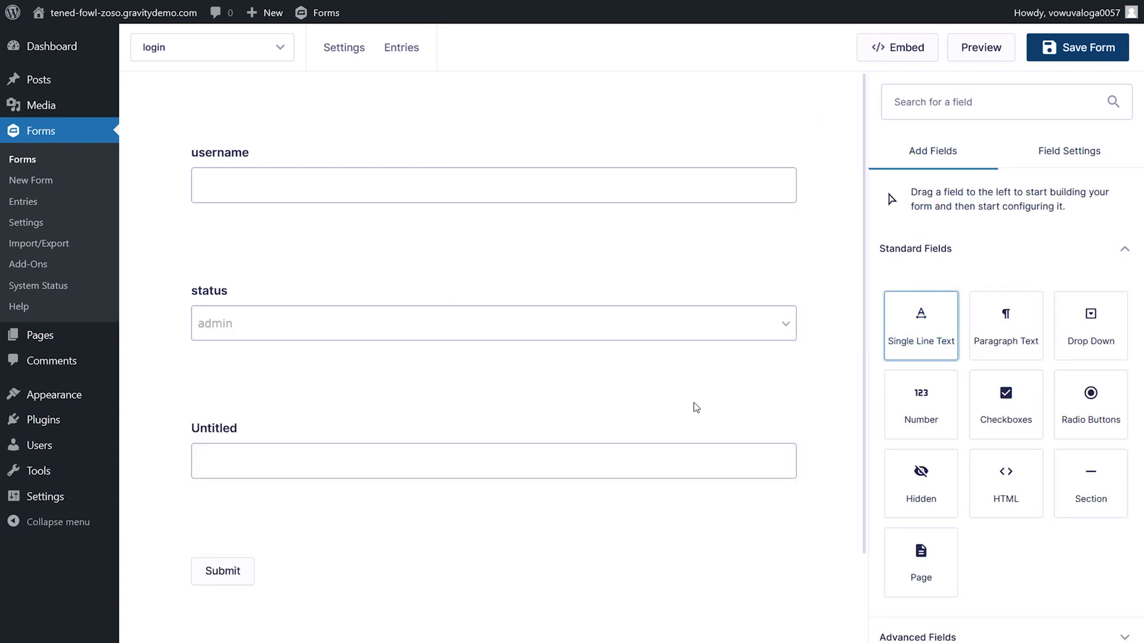
pyautogui.click(693, 407)
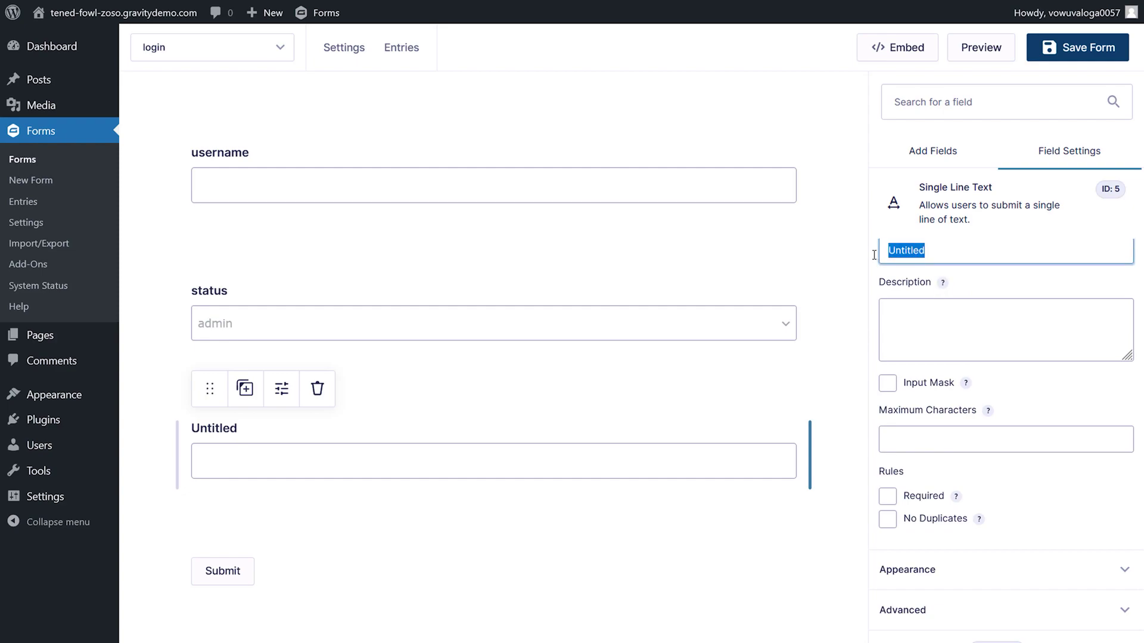
pyautogui.write('password')
pyautogui.scroll(-1, 1040, 357)
pyautogui.click(1015, 538)
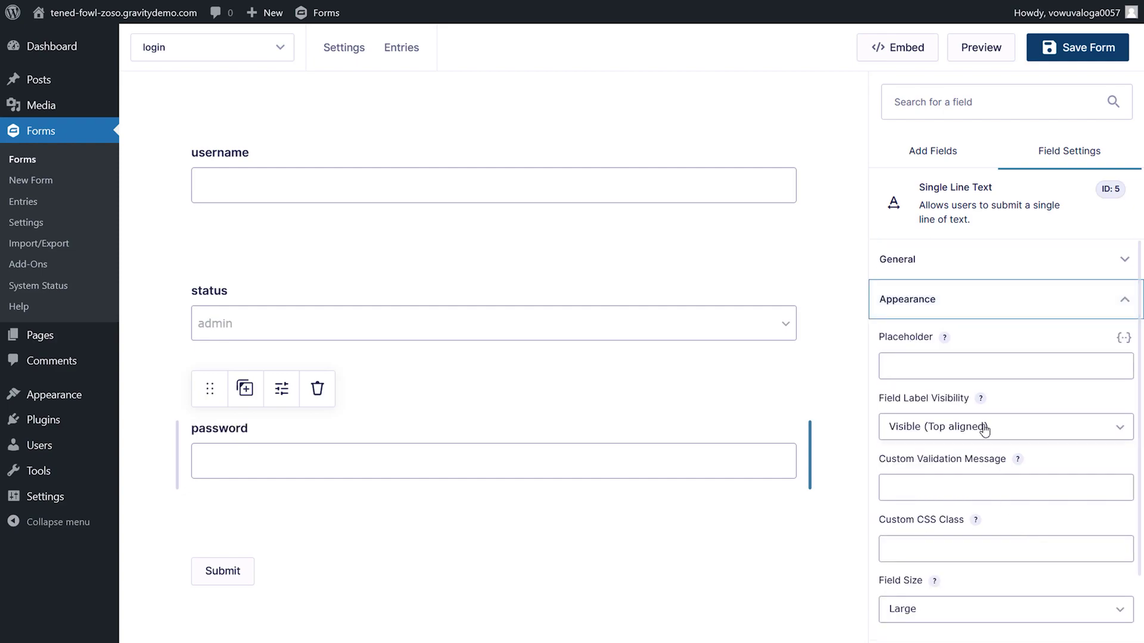
pyautogui.scroll(-3, 1016, 446)
pyautogui.click(1068, 620)
# - Save the login form, preview it and fill in username, status and password
pyautogui.click(1076, 47)
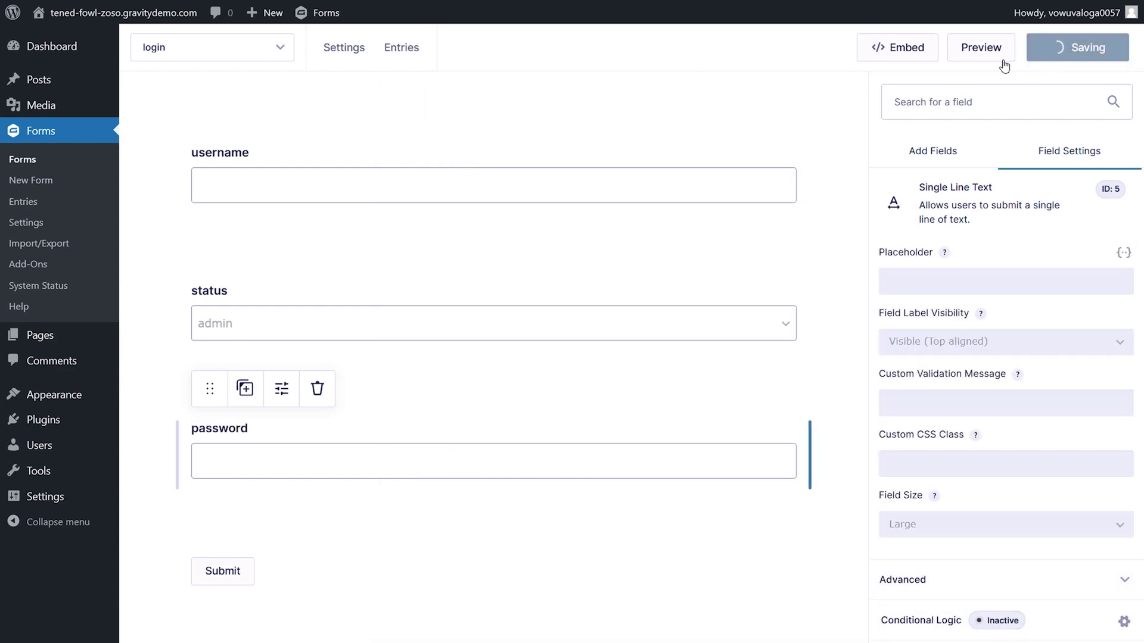
pyautogui.click(980, 48)
pyautogui.click(248, 186)
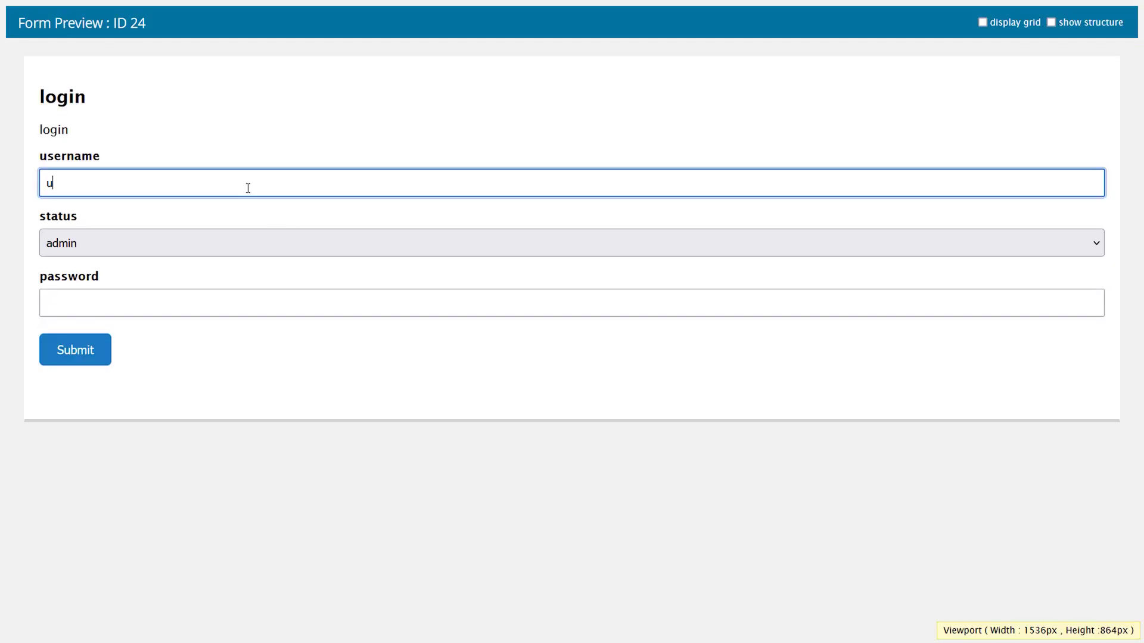
pyautogui.write('name')
pyautogui.click(226, 243)
pyautogui.click(216, 318)
pyautogui.click(204, 302)
pyautogui.write('password')
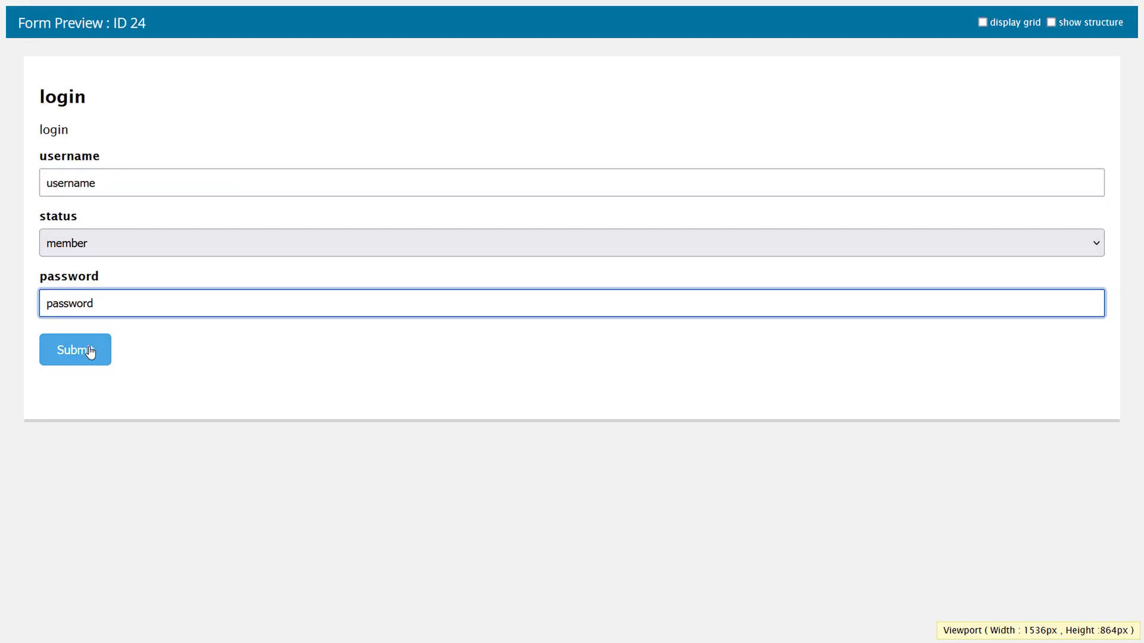
# - Submit the Gravity Forms test entry, then start a Formidable Blank Form
pyautogui.click(84, 349)
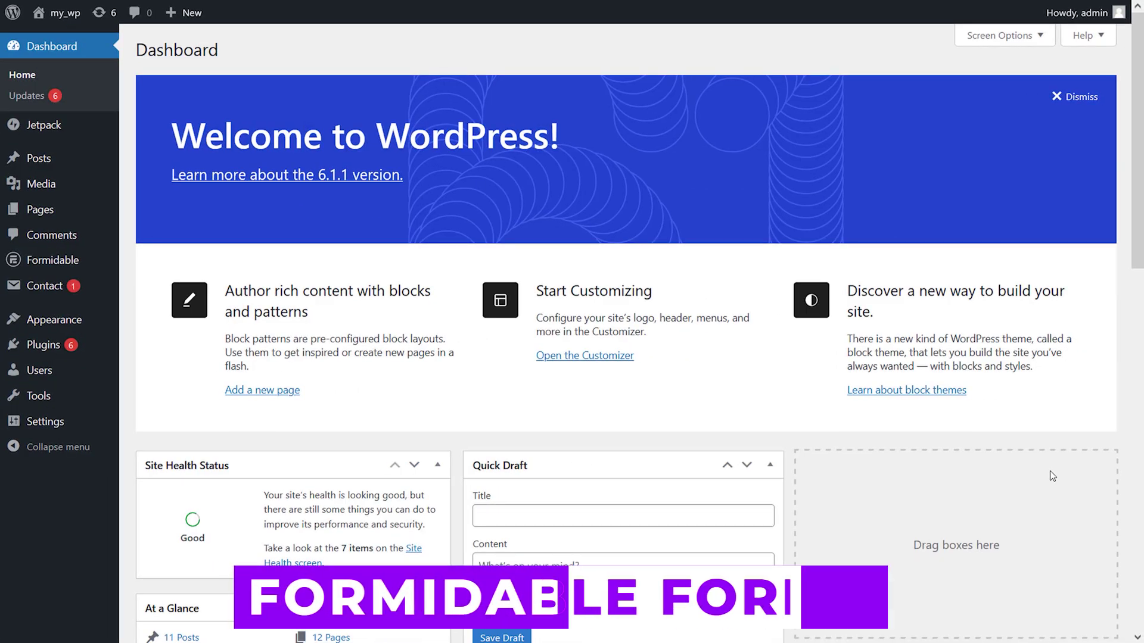
pyautogui.moveTo(53, 260)
pyautogui.click(157, 262)
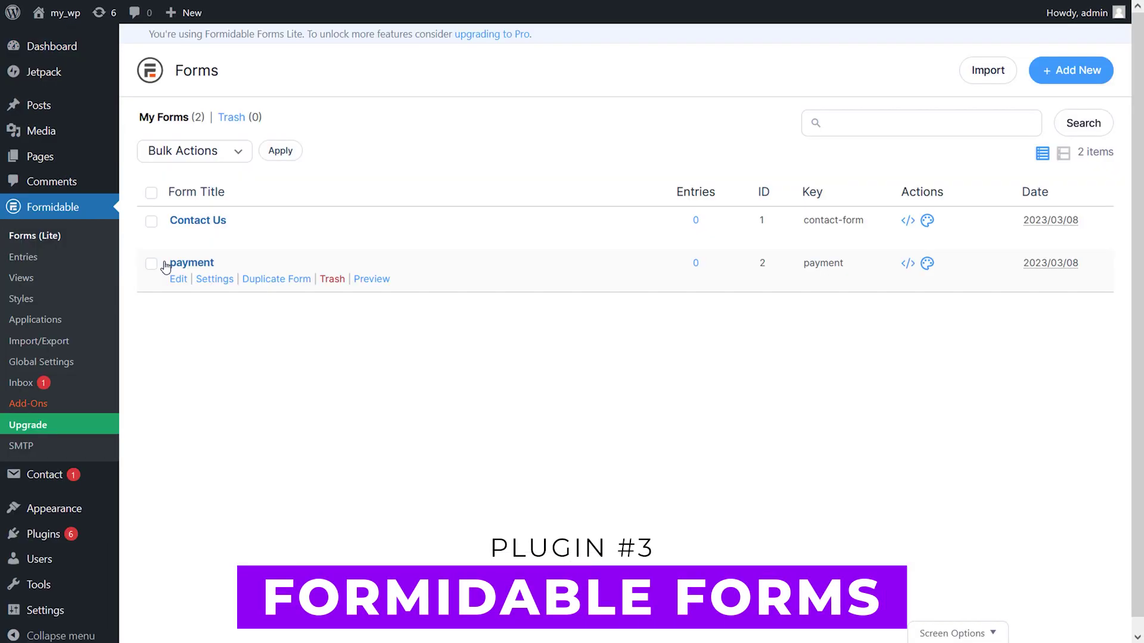
pyautogui.click(1061, 76)
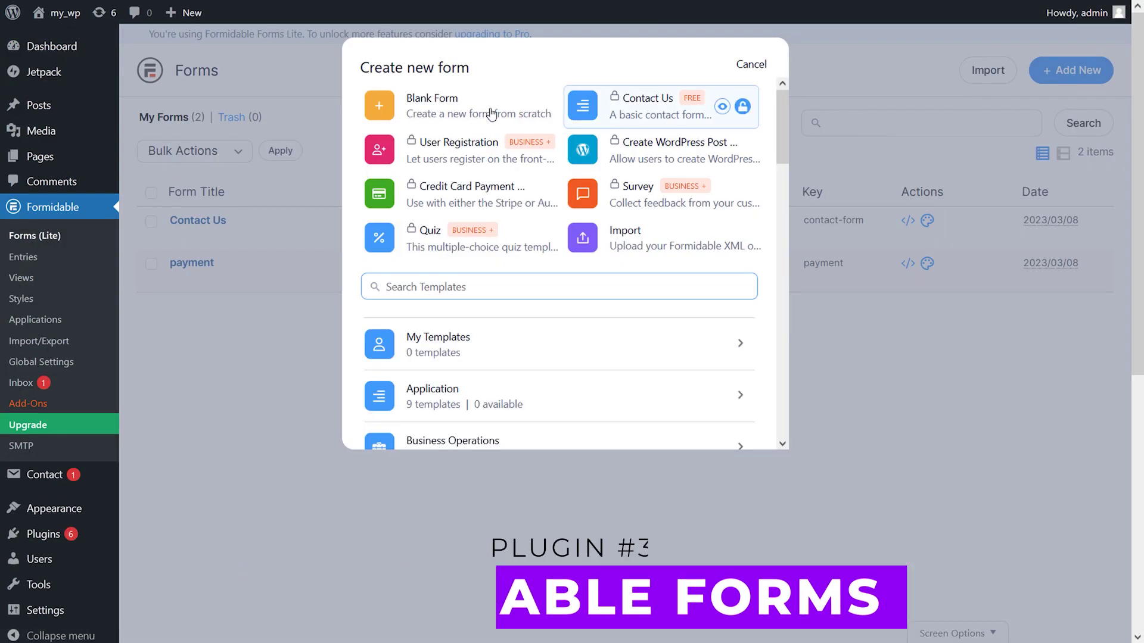
pyautogui.click(465, 105)
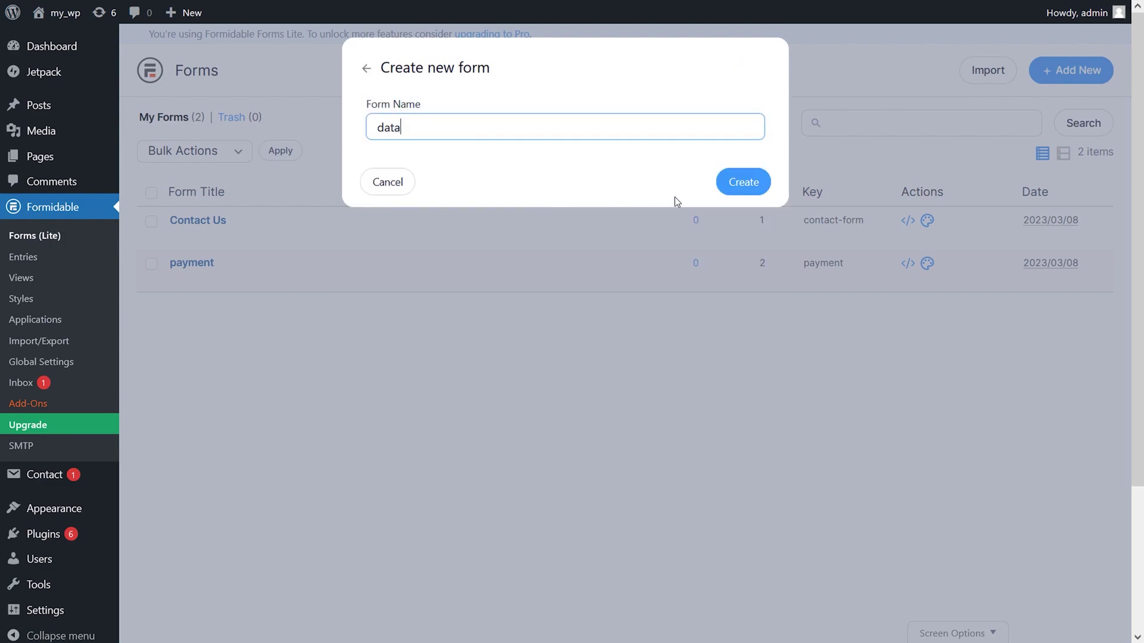
# - Create the form named data and drag in Name and Email fields
pyautogui.click(733, 182)
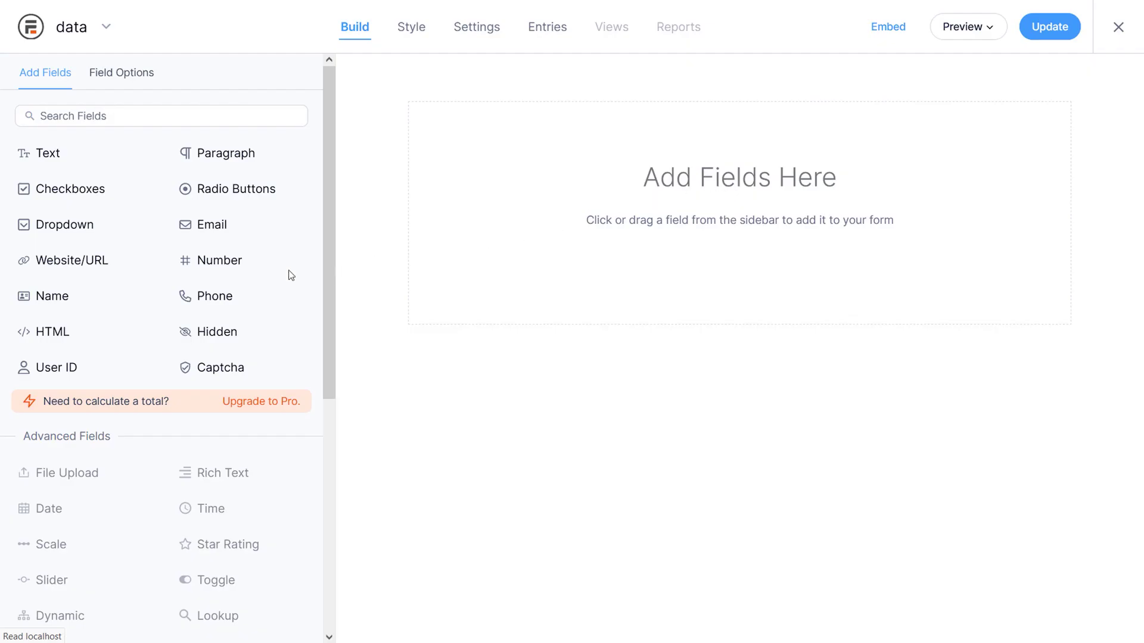
pyautogui.moveTo(52, 296); pyautogui.dragTo(447, 134)
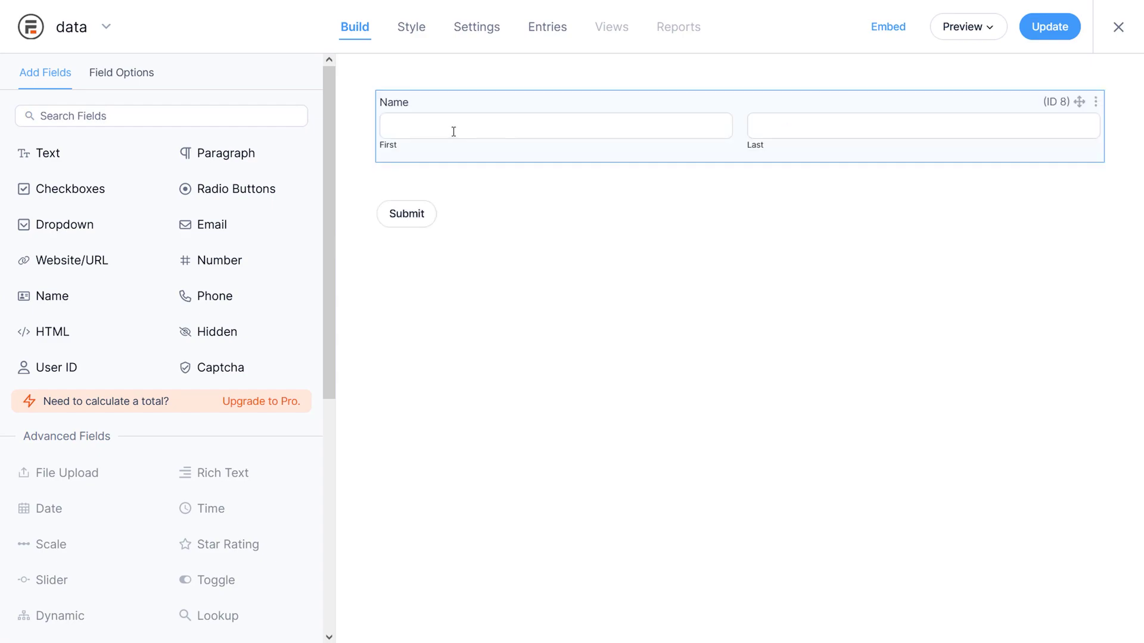
pyautogui.moveTo(212, 225); pyautogui.dragTo(392, 188)
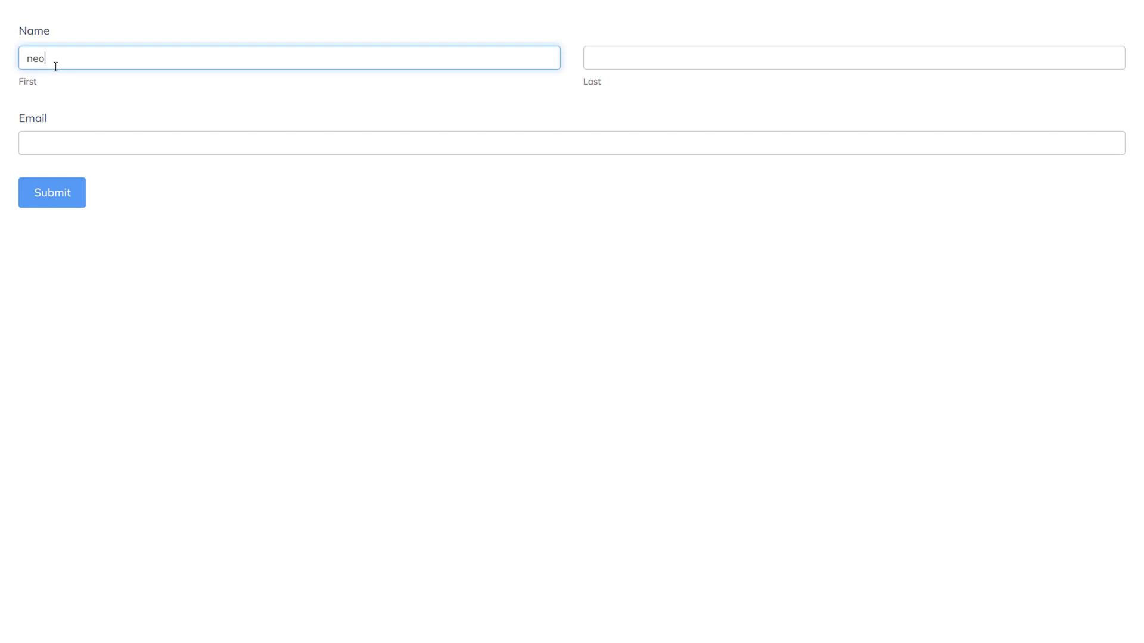
# - Fill the last name and email in the preview, submit, and list the Formidable entries
pyautogui.press('Tab')
pyautogui.click(42, 146)
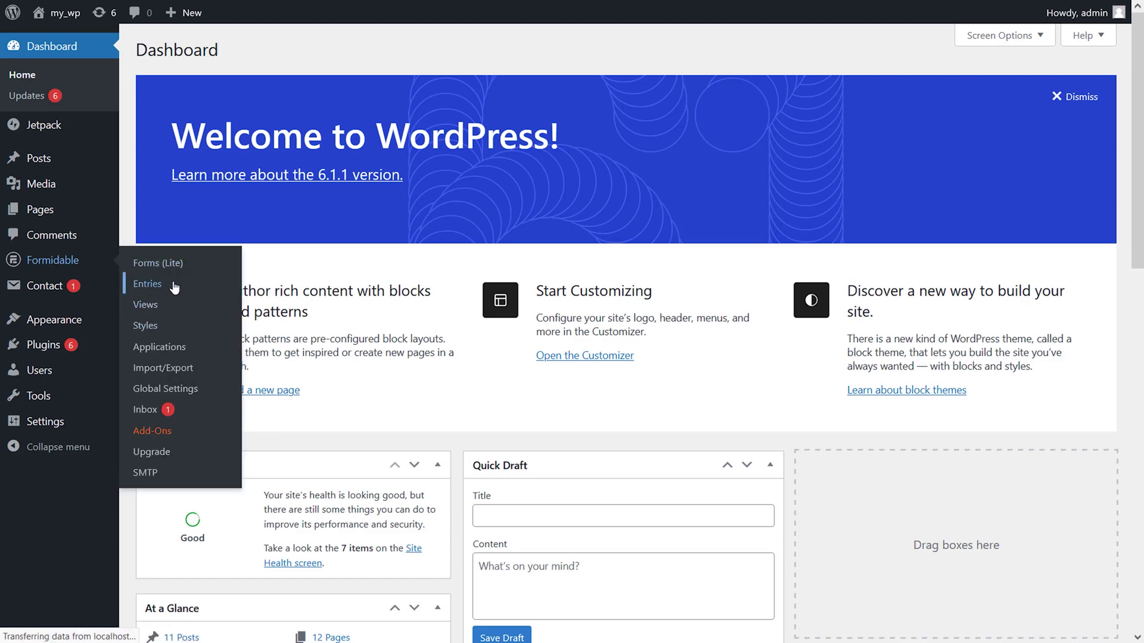
pyautogui.click(147, 283)
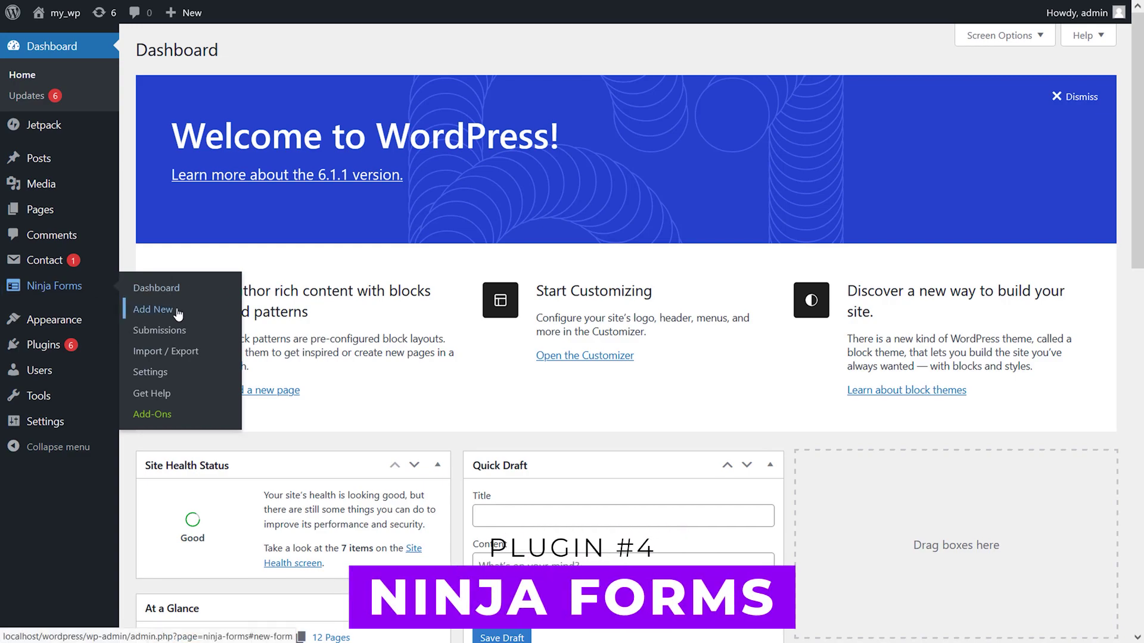
# - Start a Ninja Forms blank form with First Name, Last Name and Phone fields
pyautogui.click(153, 309)
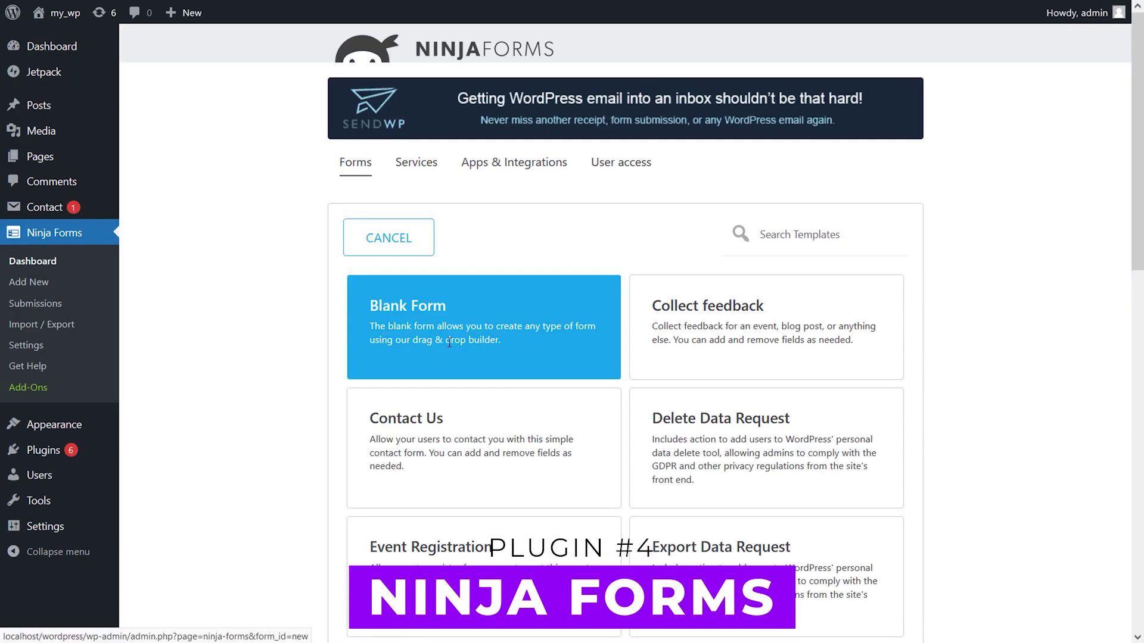
pyautogui.click(445, 333)
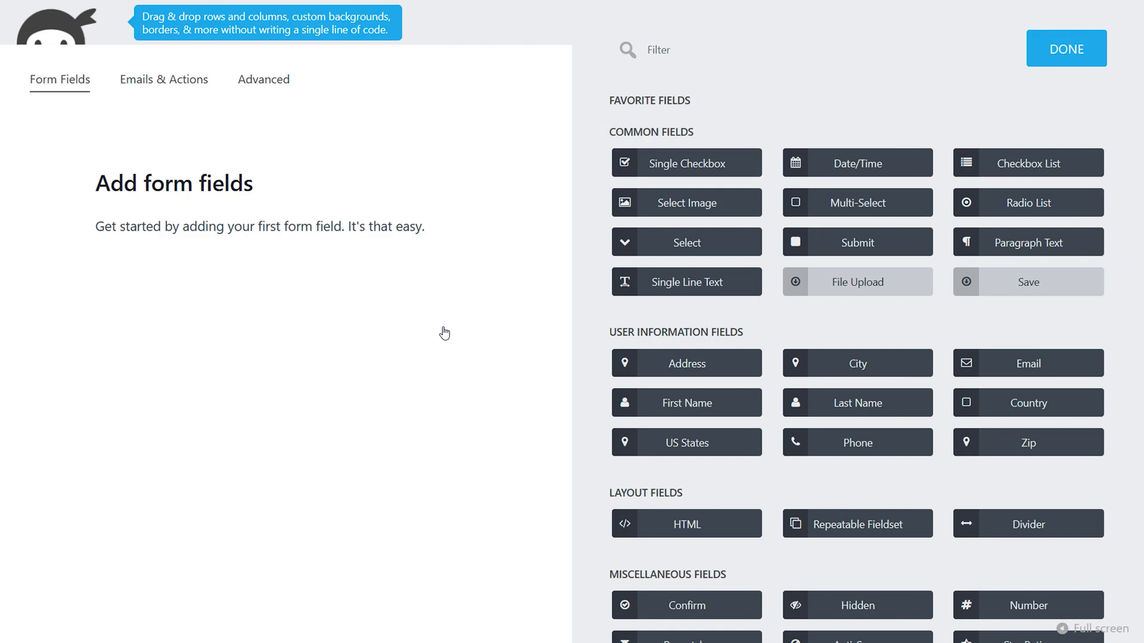
pyautogui.click(670, 406)
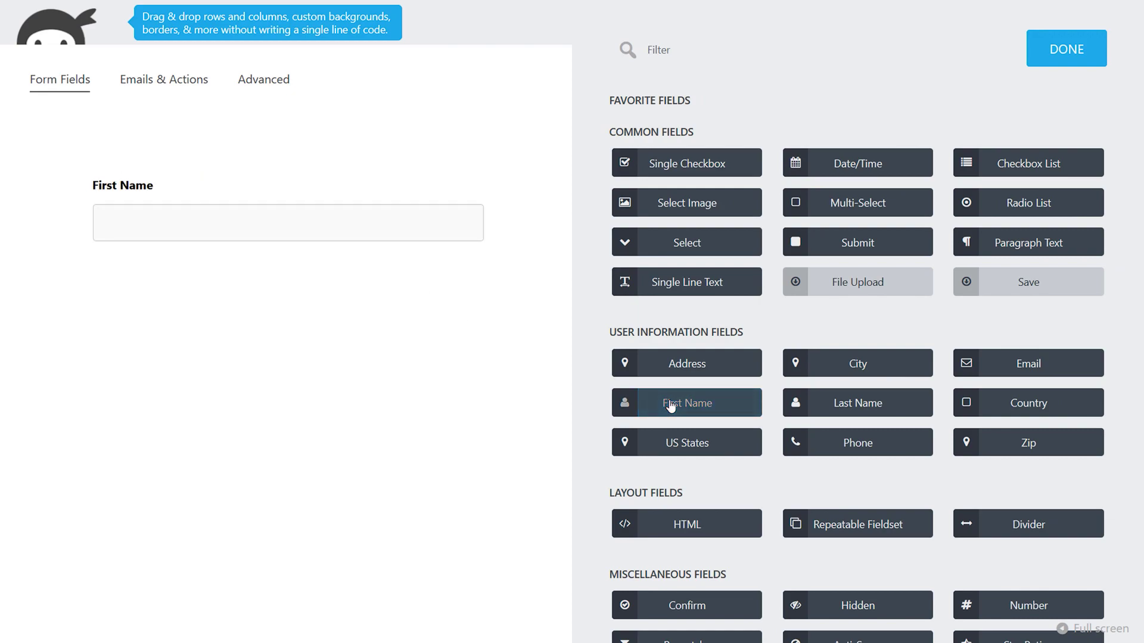
pyautogui.click(853, 406)
pyautogui.click(851, 442)
# - Finish the field list and publish the form under the title form
pyautogui.click(857, 242)
pyautogui.click(1066, 49)
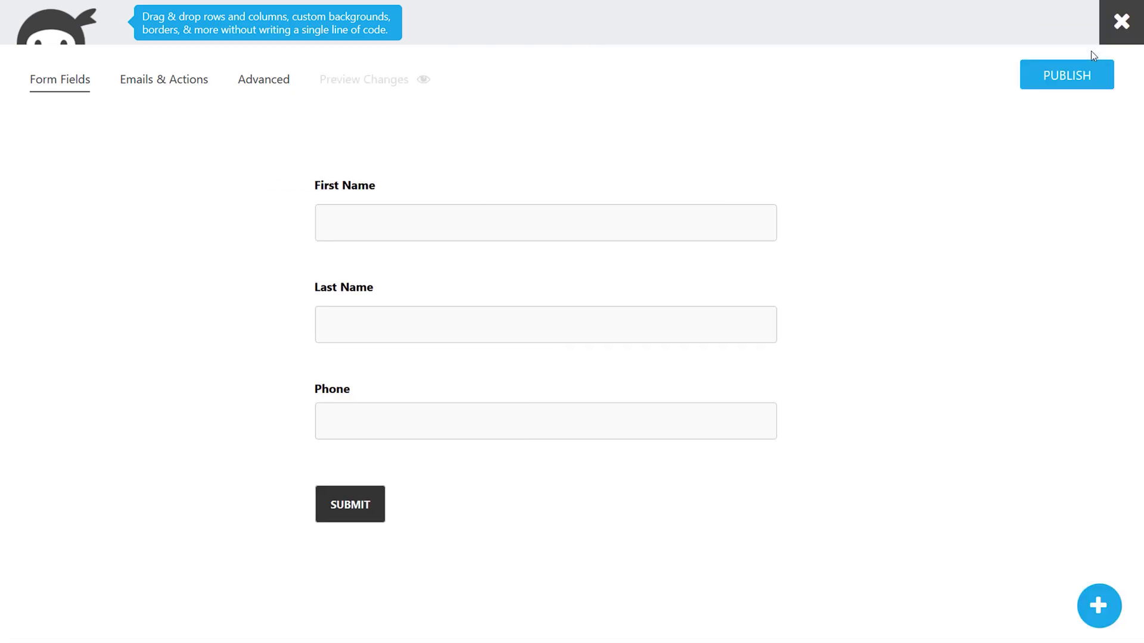
pyautogui.write('form')
pyautogui.click(1061, 161)
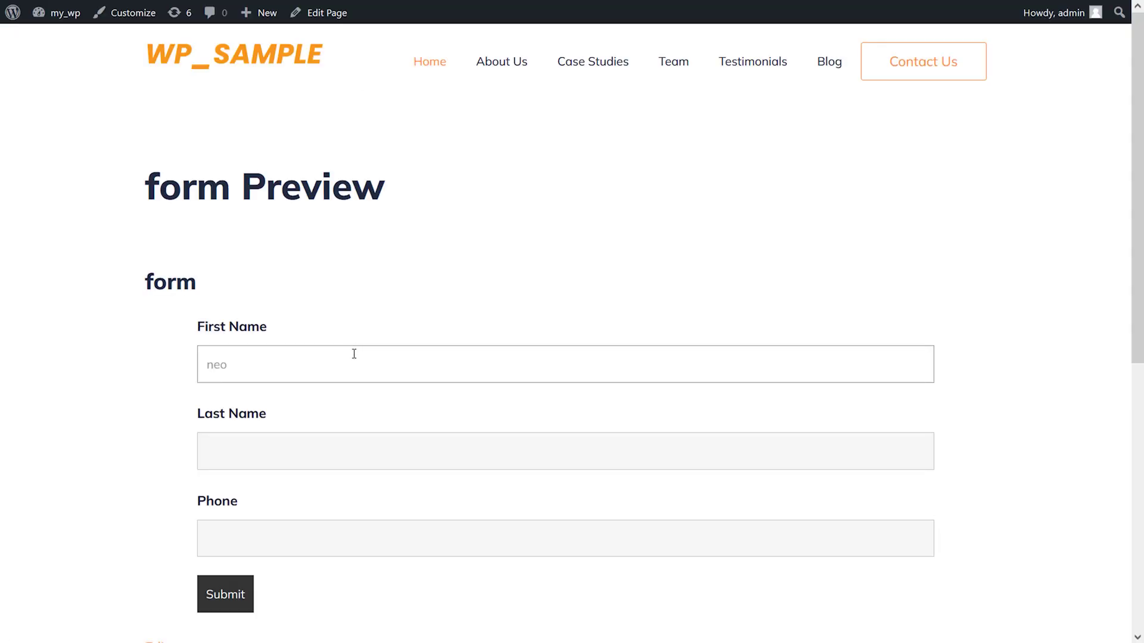
# - Fill Last Name and Phone in the preview and submit the test entry
pyautogui.press('Tab')
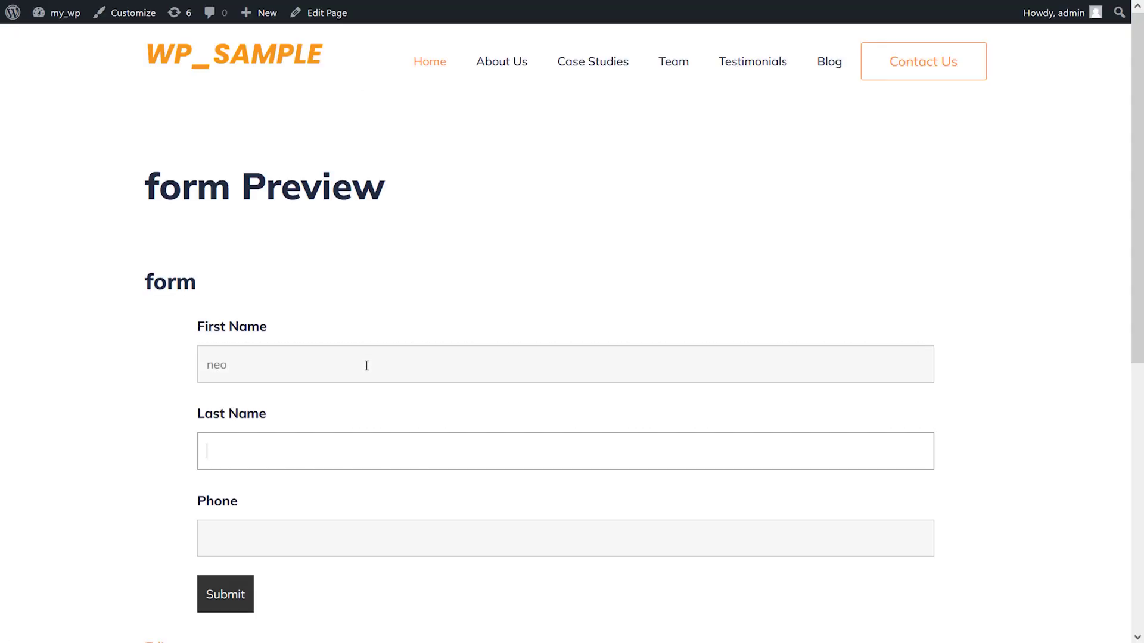
pyautogui.click(229, 539)
pyautogui.write('123456789')
pyautogui.click(226, 593)
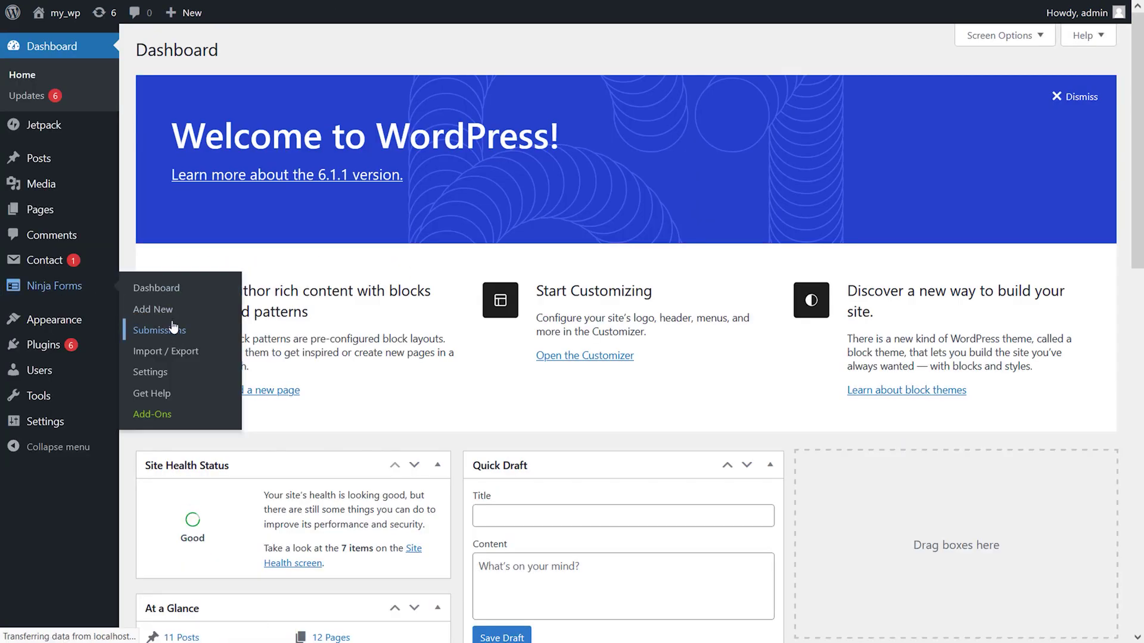
# - Show the Ninja Forms submissions filtered to form
pyautogui.click(159, 330)
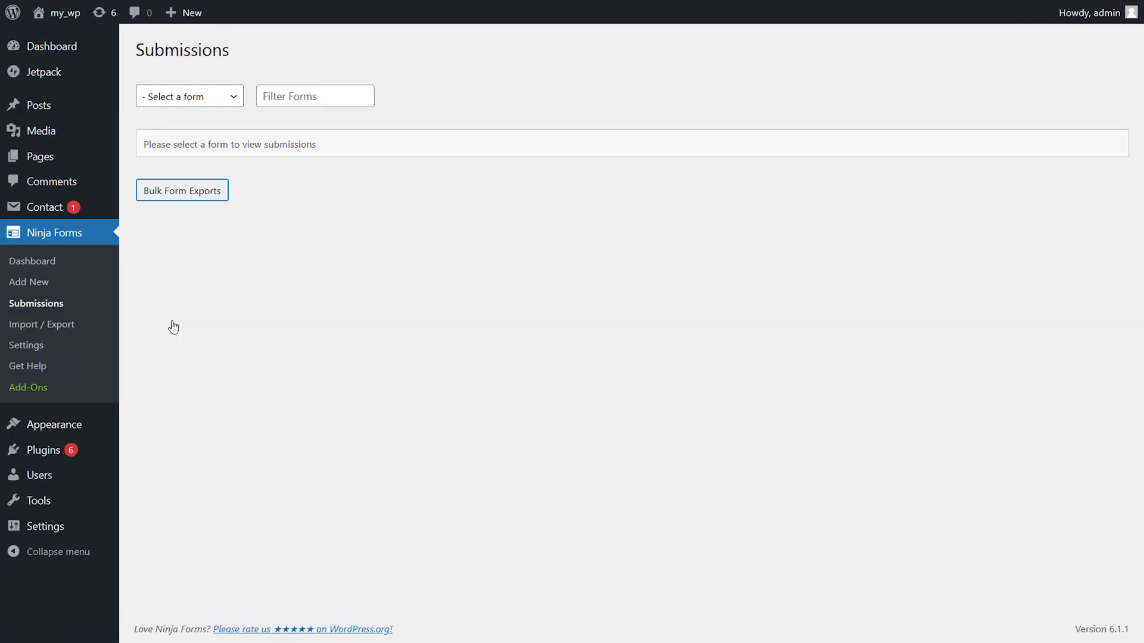
pyautogui.click(233, 95)
pyautogui.click(179, 158)
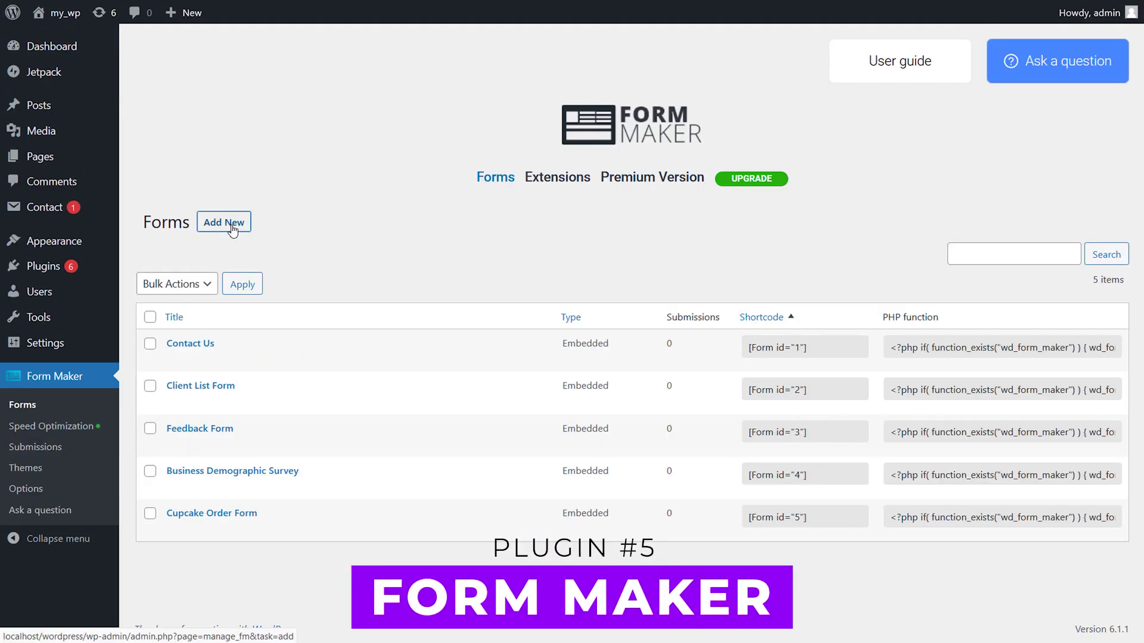
# - Create a Form Maker form with a Food multiple-choice field of beef, potato and vegetable, and publish it
pyautogui.click(232, 225)
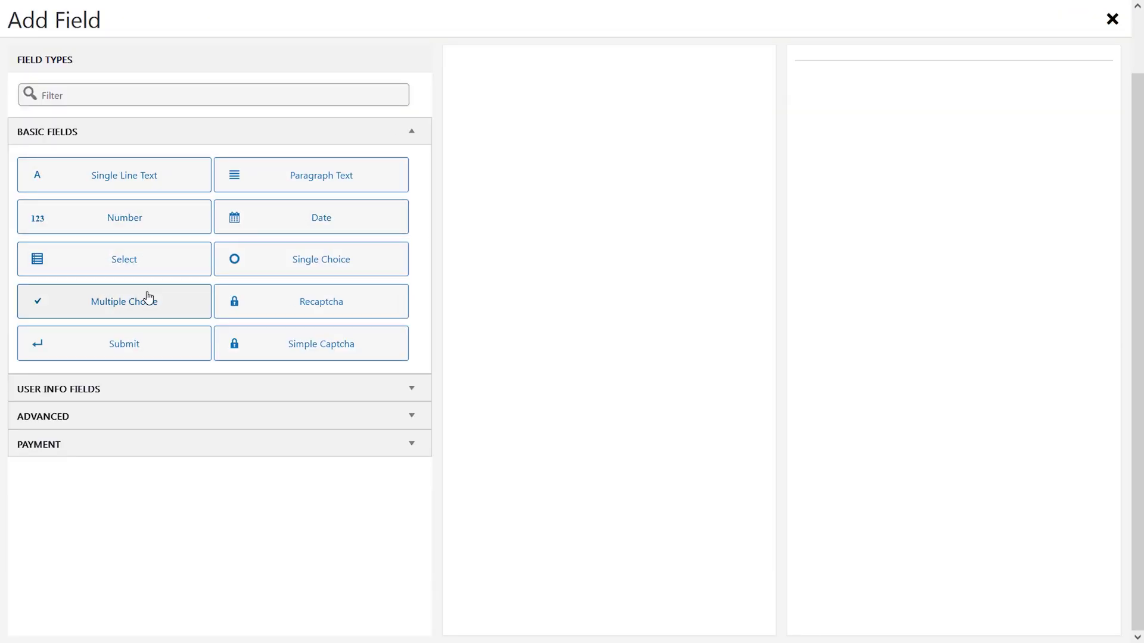
pyautogui.click(148, 299)
pyautogui.moveTo(615, 113); pyautogui.dragTo(540, 90)
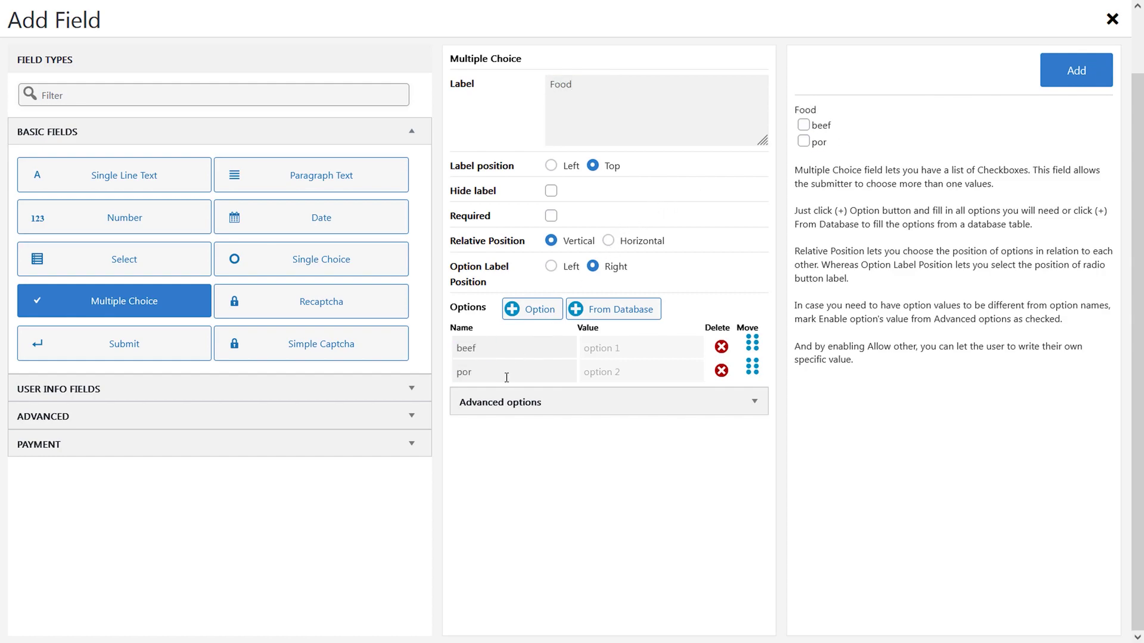
pyautogui.write('ato')
pyautogui.click(531, 309)
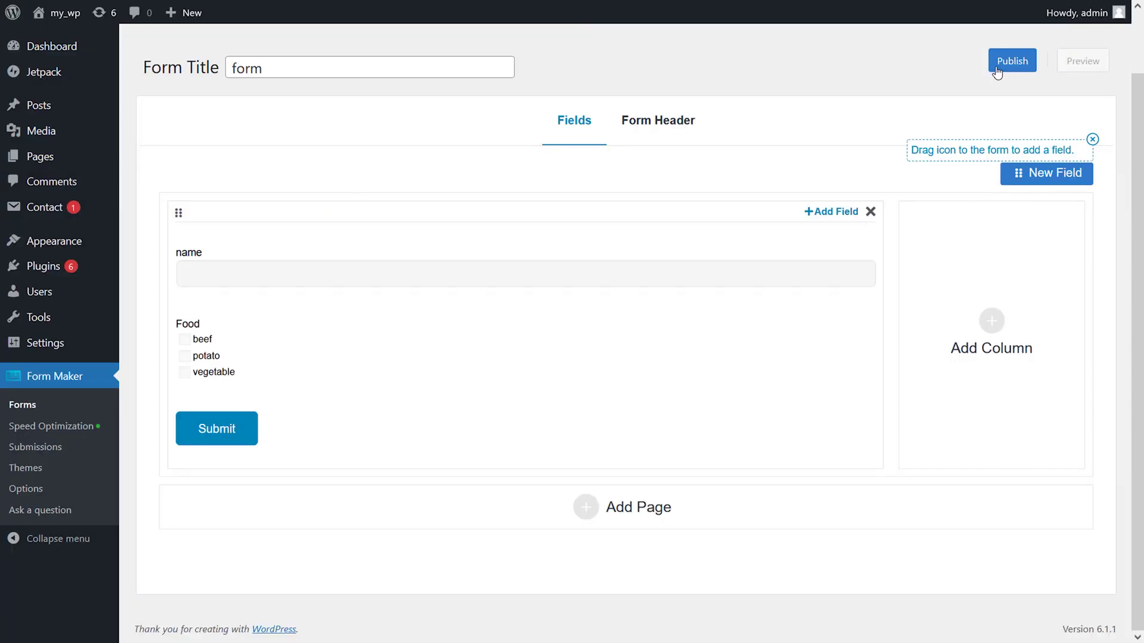
pyautogui.click(1012, 61)
# - Preview and submit the entry neo with beef and vegetable, then list form's submissions
pyautogui.click(1082, 167)
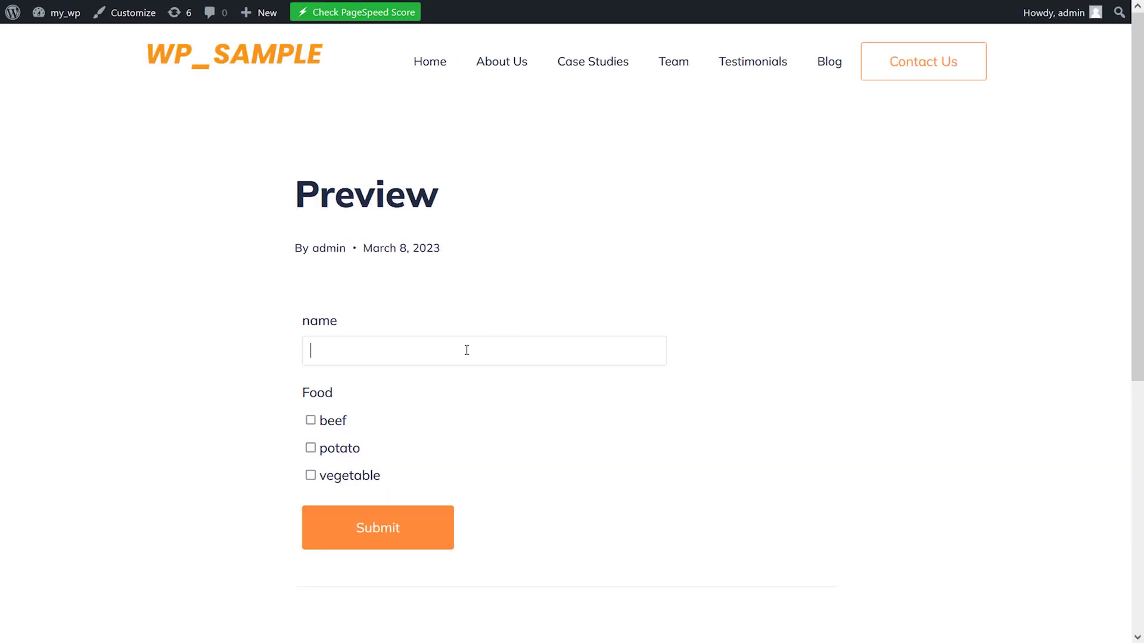
pyautogui.click(341, 534)
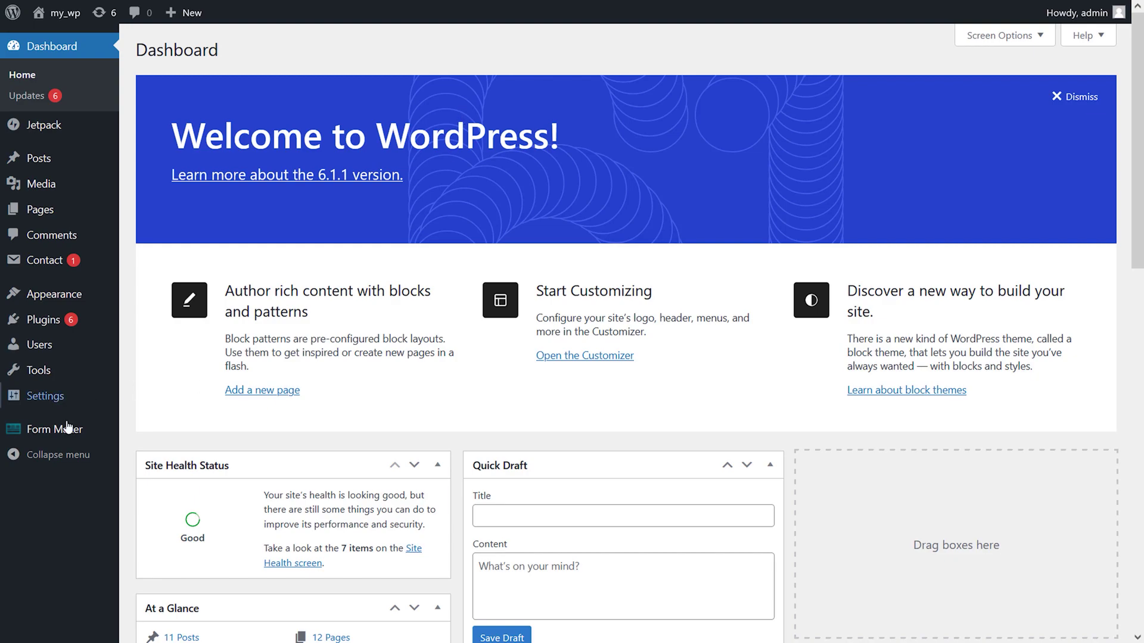
pyautogui.moveTo(55, 430)
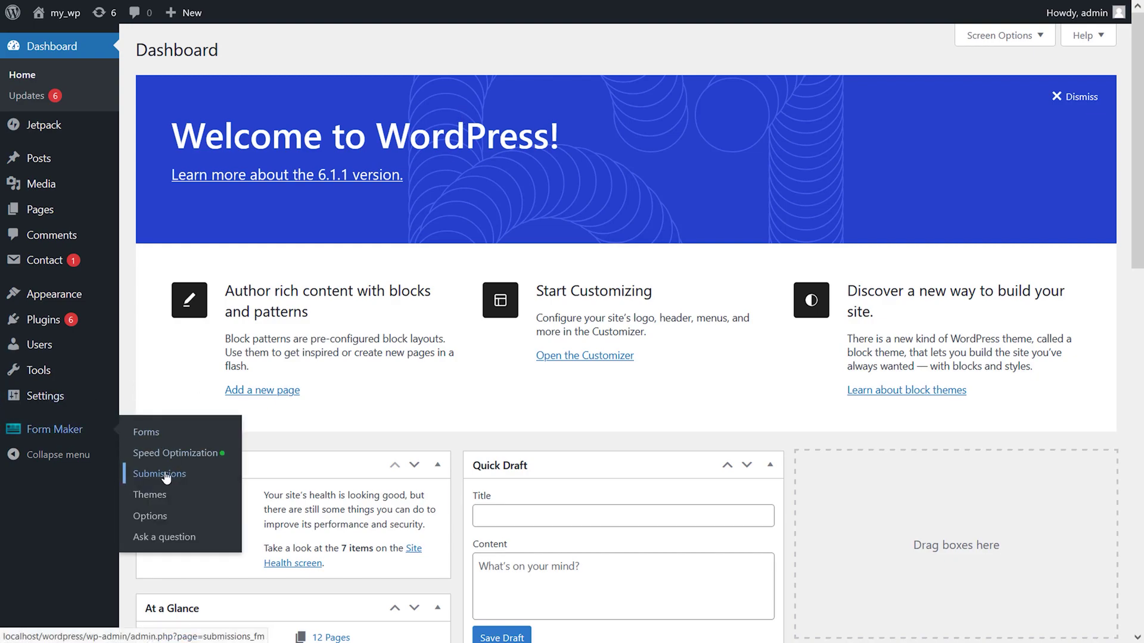
pyautogui.click(160, 473)
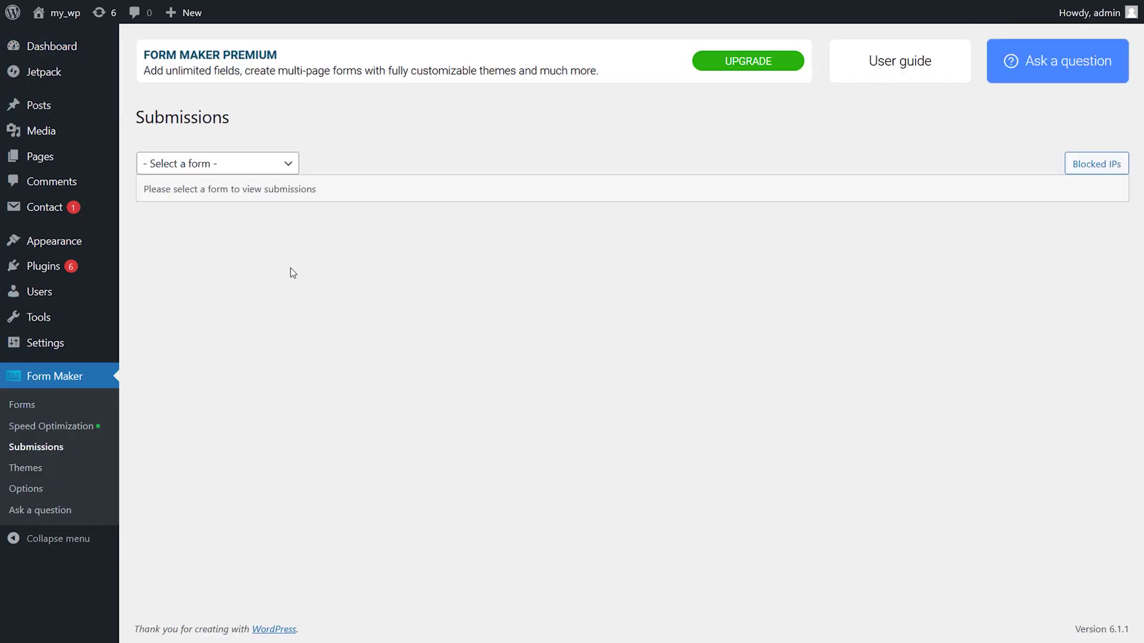
pyautogui.click(268, 164)
pyautogui.click(208, 305)
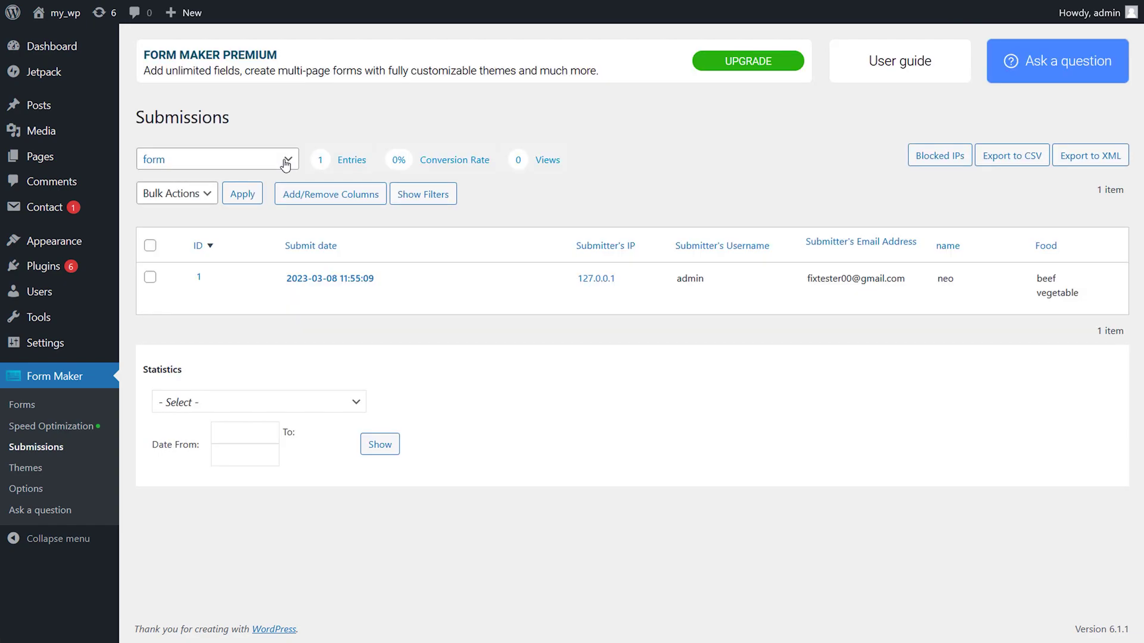